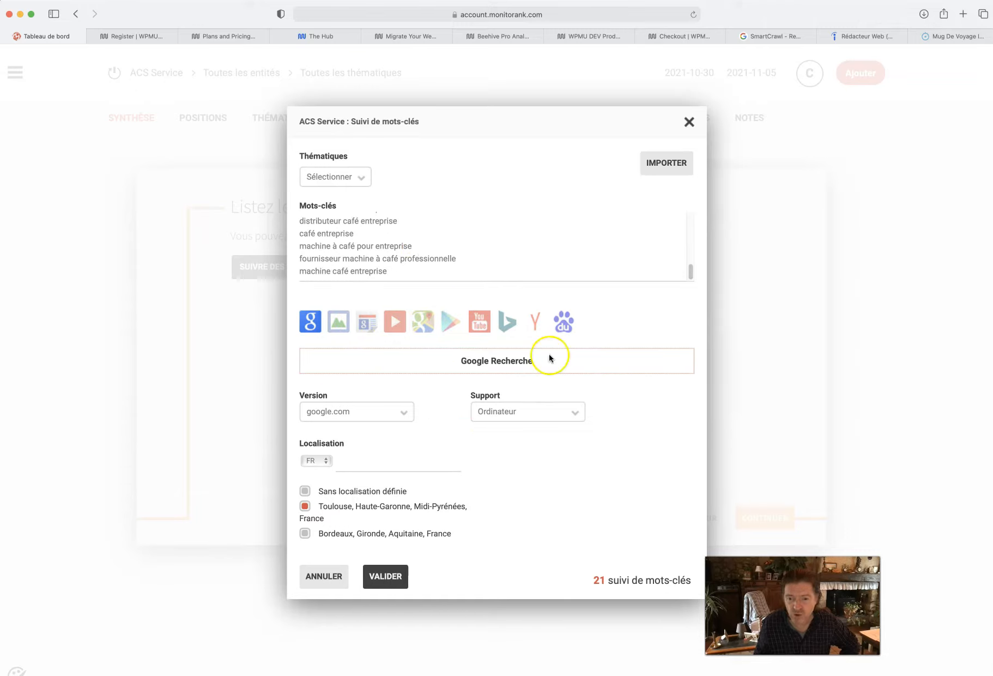
# - Validate the keyword list for tracking with the Toulouse localisation and continue to the competitor definition
pyautogui.click(305, 505)
pyautogui.click(304, 507)
pyautogui.click(376, 581)
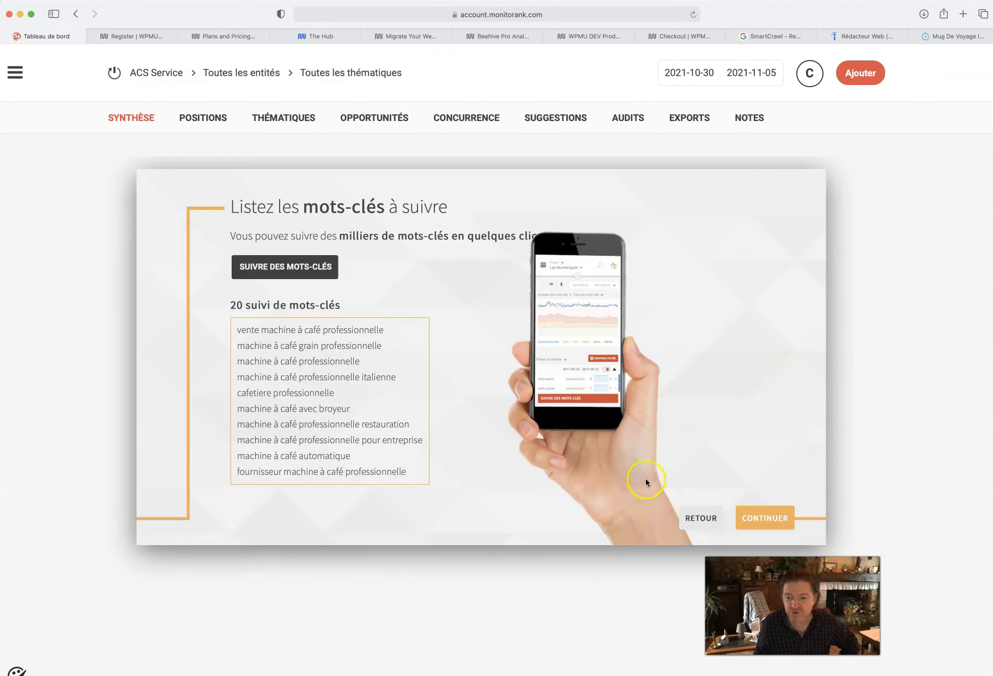
pyautogui.click(763, 516)
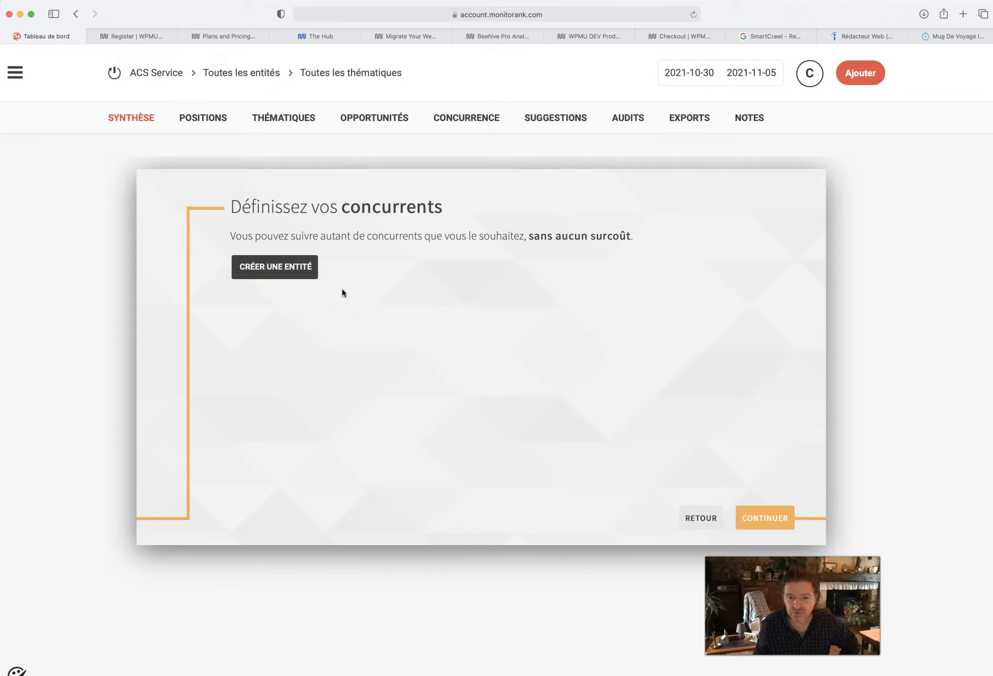
# - Start a new entity in the Concurrents group named Concurrents ACS SERVICE and get ready to enter its websites
pyautogui.click(274, 274)
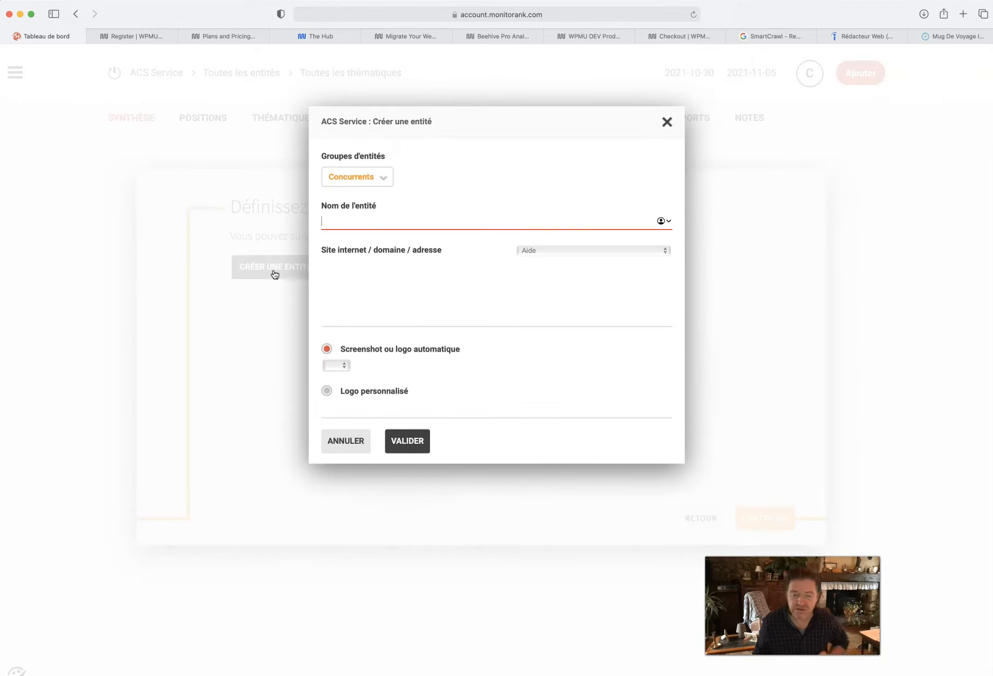
pyautogui.write('CONC')
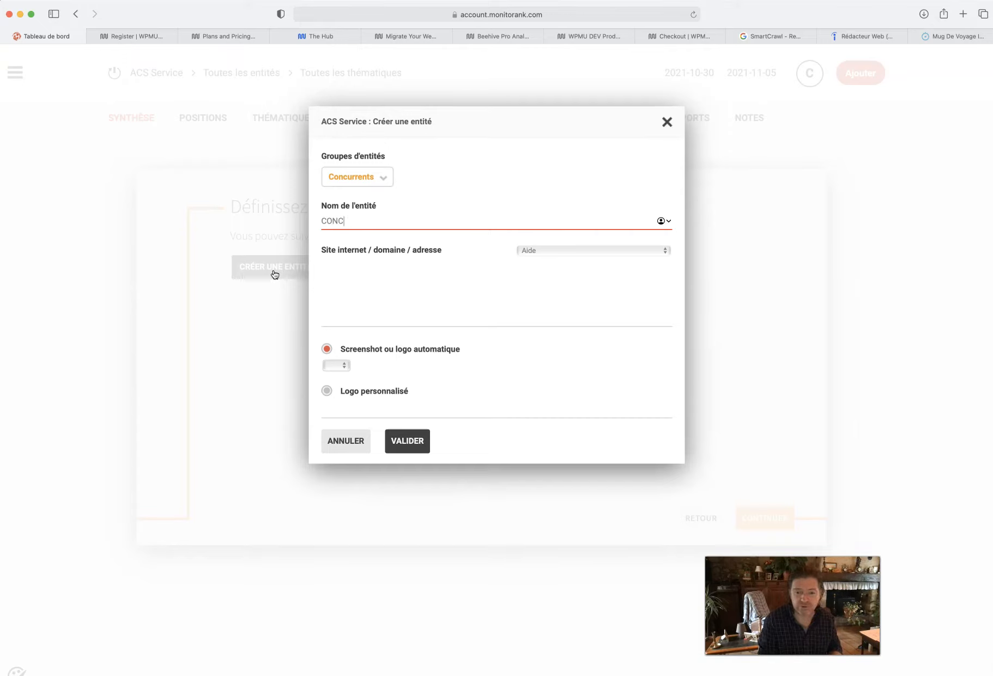
pyautogui.write('ooncurrents ACS SERVICE')
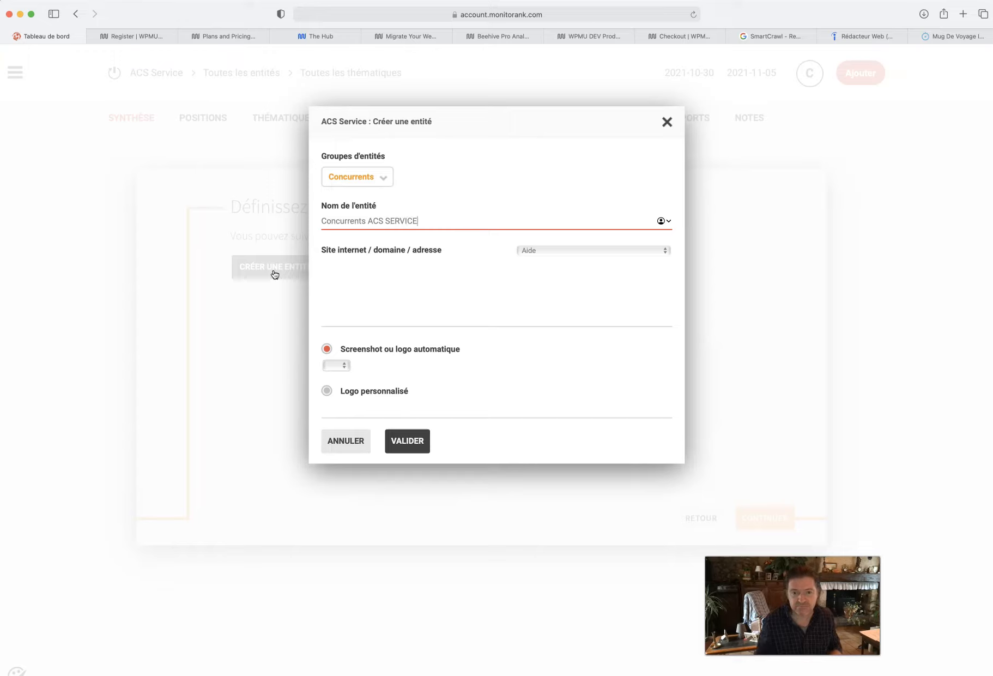
pyautogui.click(361, 275)
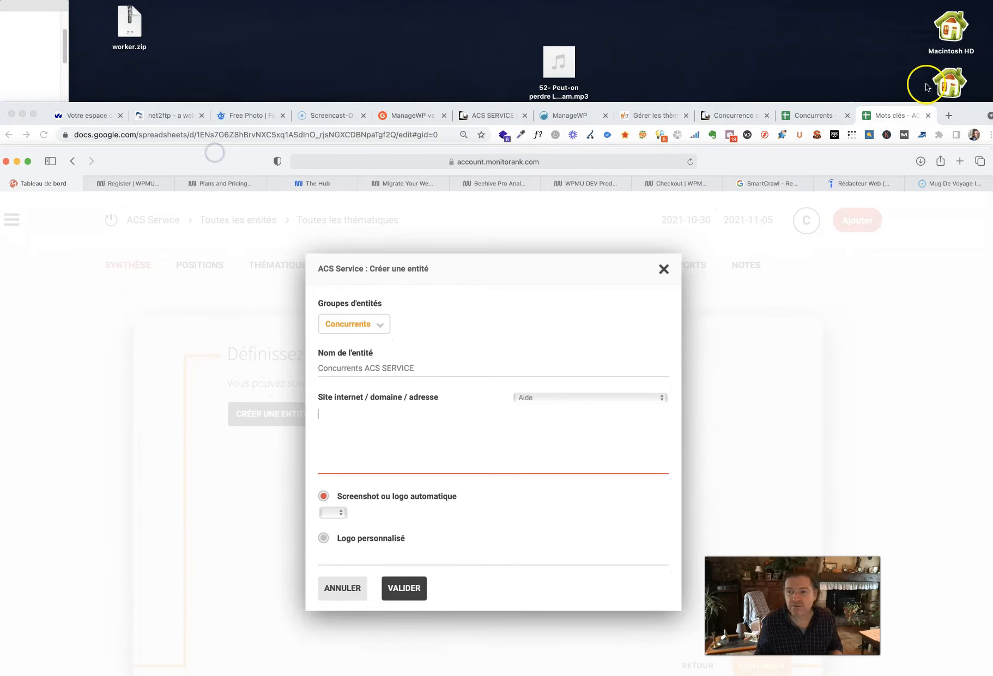
# - Switch to Google Sheets and copy the competitor URLs in A2:A5 of the Concurrents - ACS SERVICE spreadsheet
pyautogui.moveTo(957, 110); pyautogui.dragTo(925, 31)
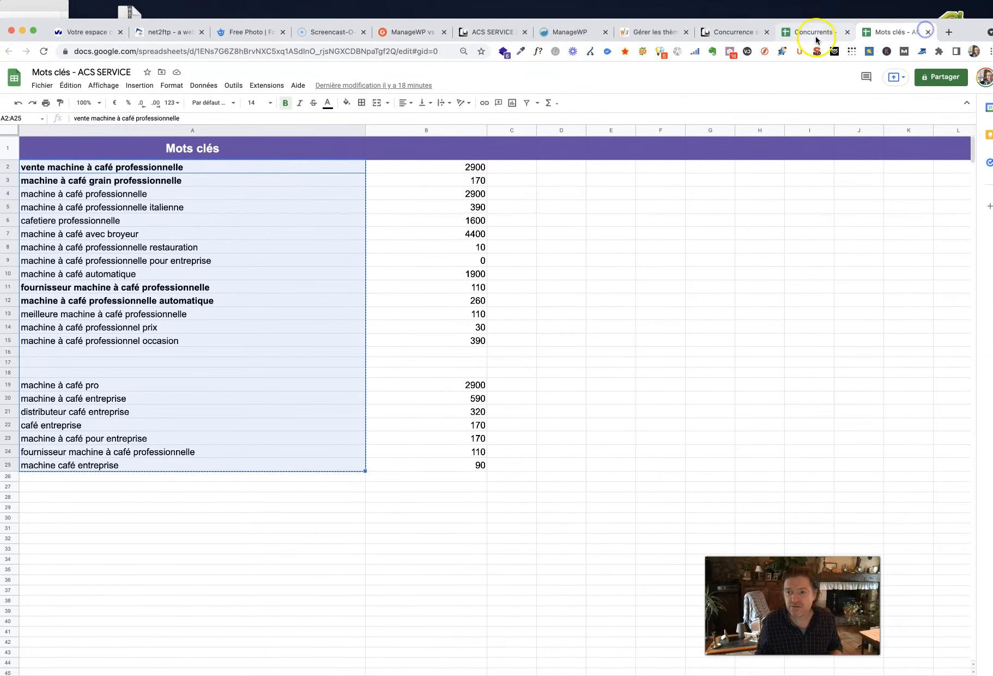
pyautogui.click(815, 33)
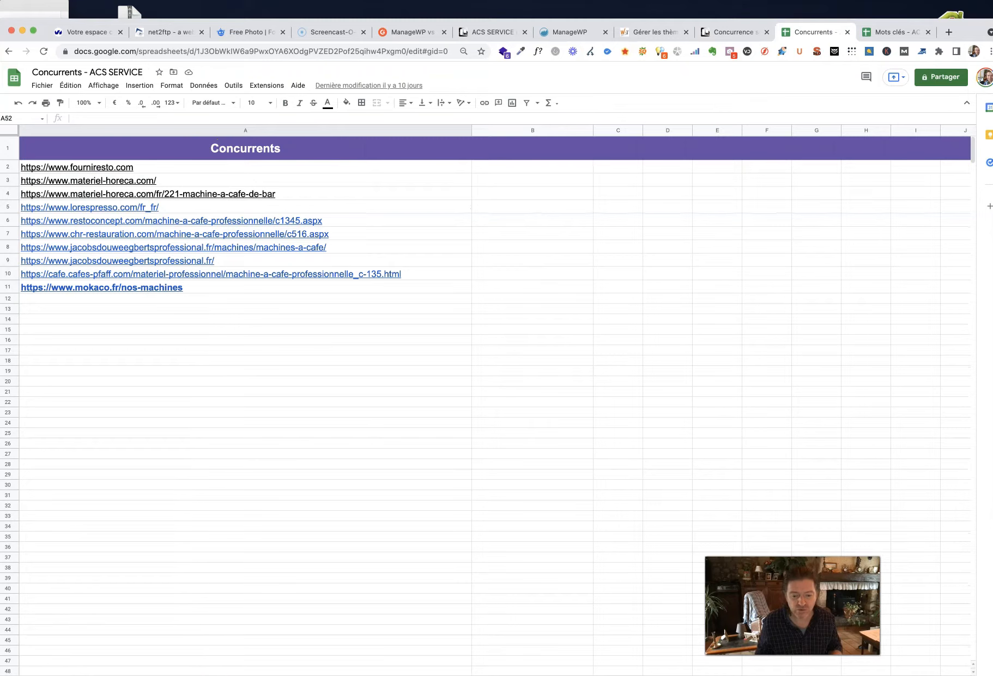
pyautogui.click(330, 169)
pyautogui.keyDown('shift'); pyautogui.click(414, 206); pyautogui.keyUp('shift')
pyautogui.press('super+c')
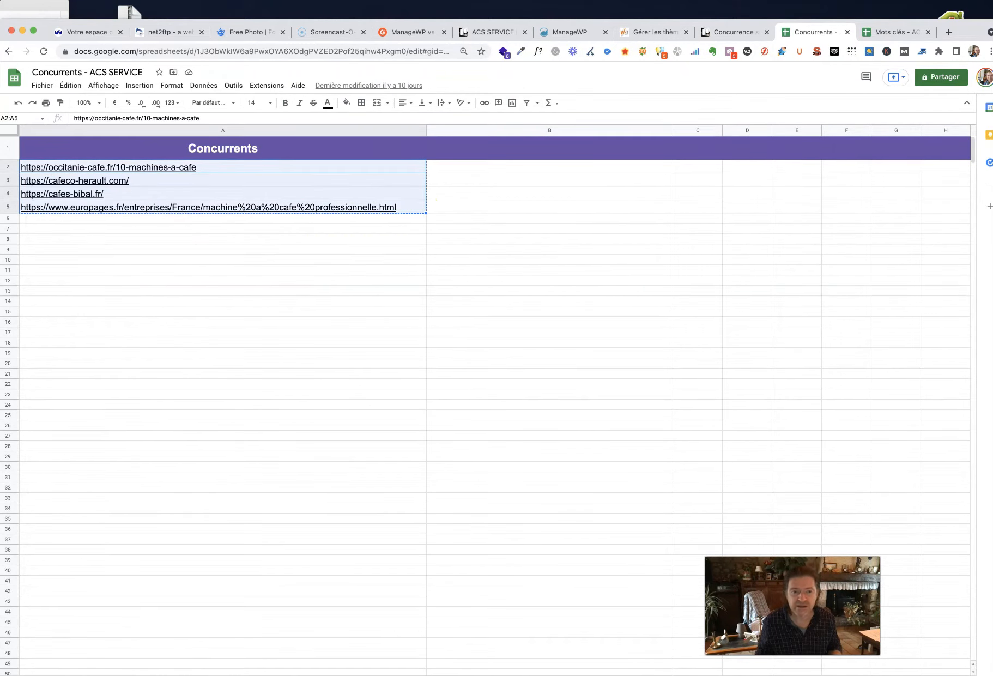
# - Switch back to Monitorank and paste the copied URLs as the entity's websites, adding a new line after them
pyautogui.moveTo(21, 32); pyautogui.dragTo(25, 182)
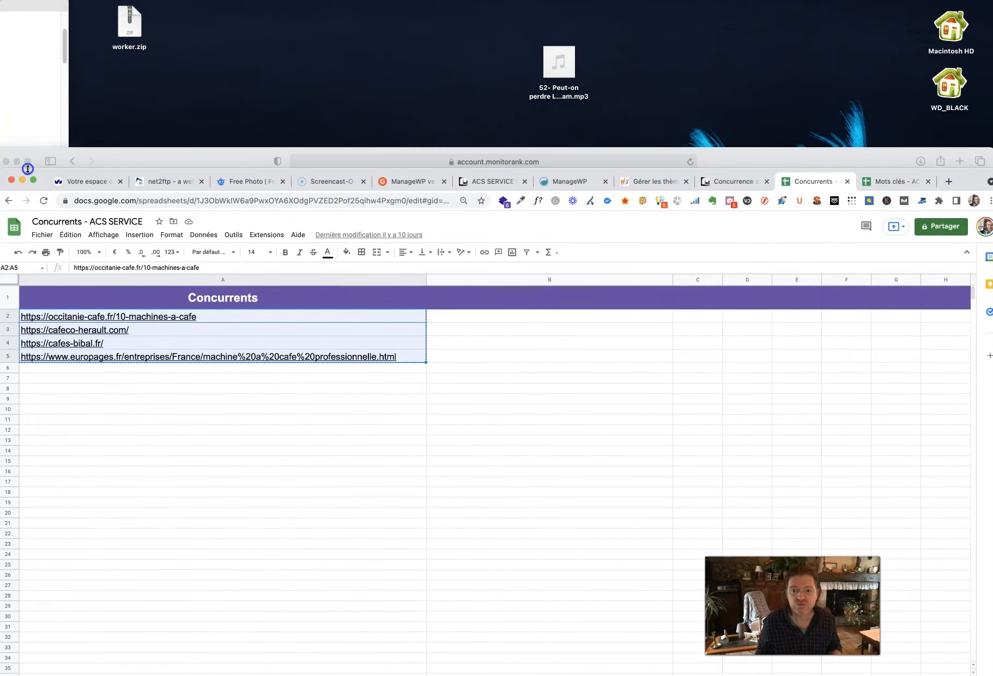
pyautogui.moveTo(741, 152); pyautogui.dragTo(738, 6)
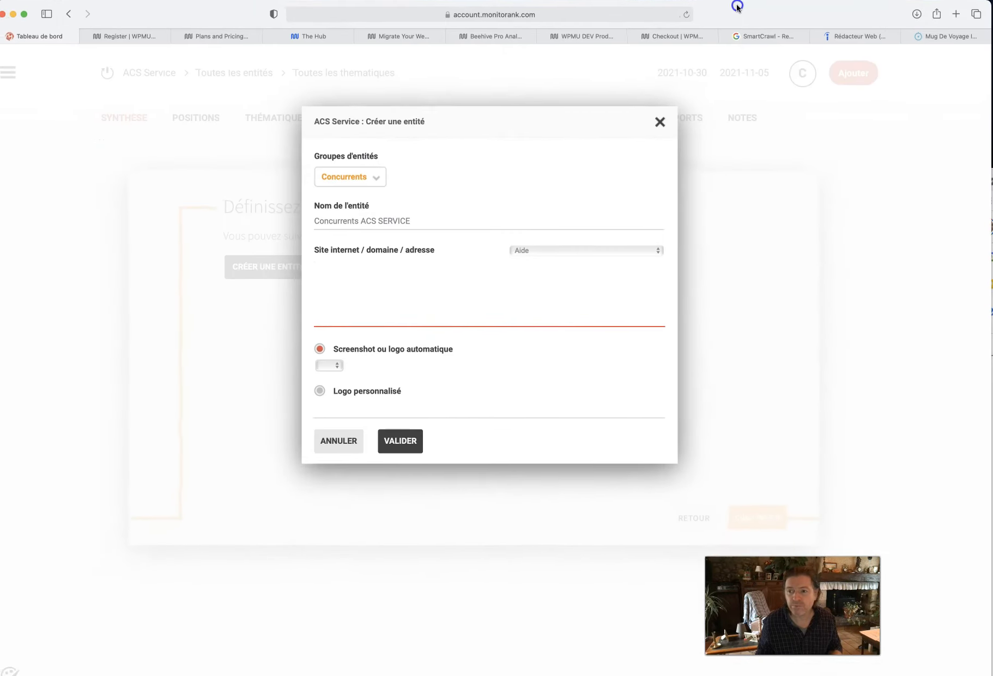
pyautogui.press('super+v')
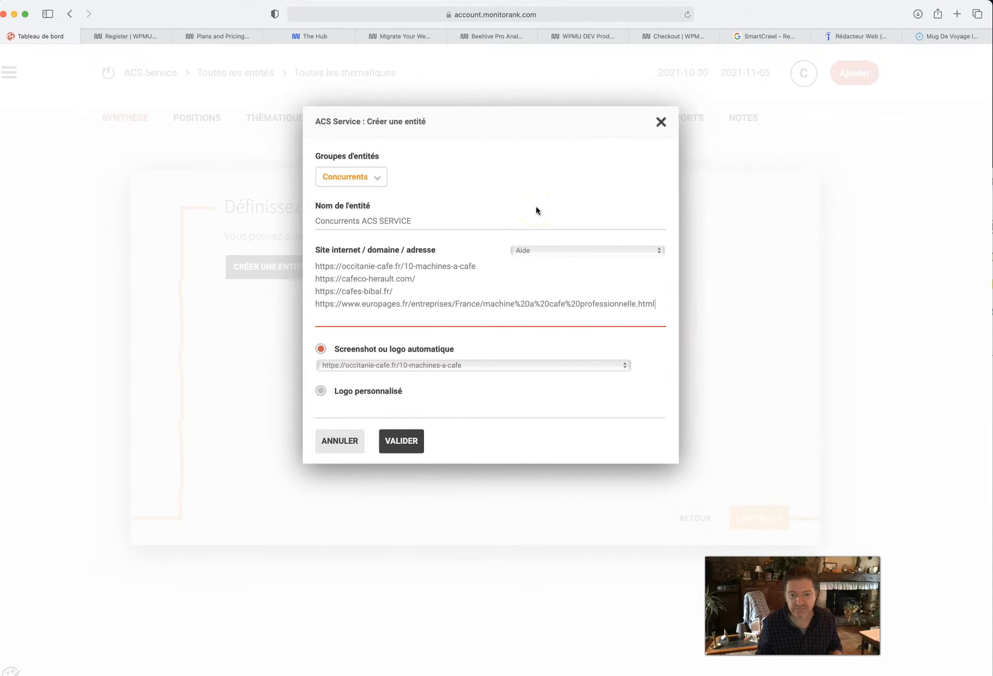
pyautogui.click(655, 303)
pyautogui.press('Return')
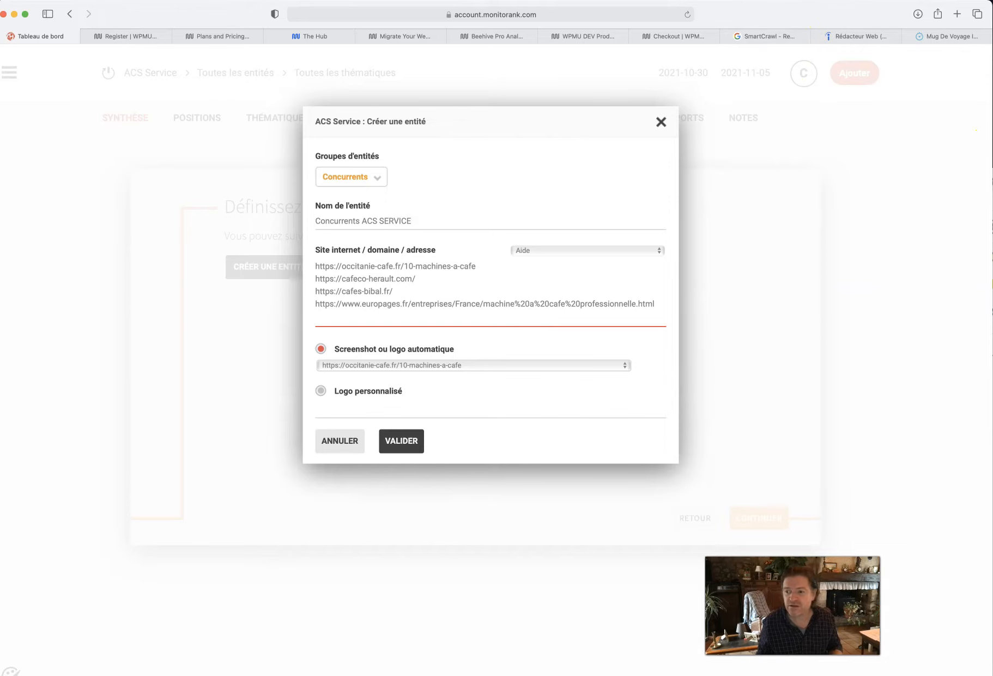
# - In Google Sheets, copy the URLs in A2:A11 from the competitor sheet that starts with fourniresto.com
pyautogui.press('super+Tab')
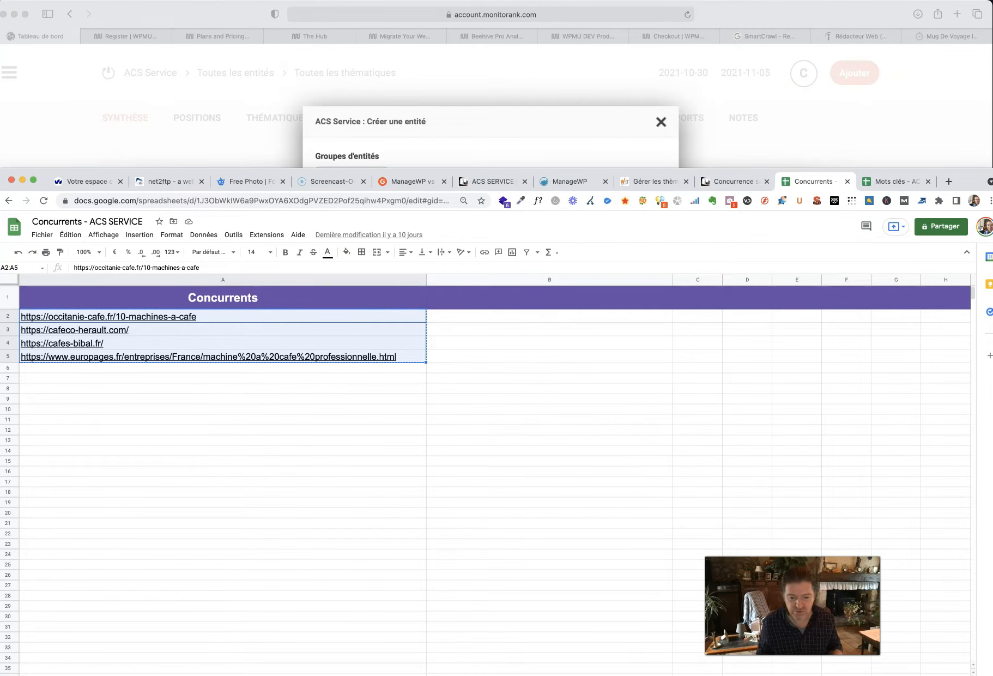
pyautogui.write('https://www.fourniresto.com https://www.materiel-horeca.com/ https://www.materiel-horeca.com/fr/221-machine-a-cafe-de-bar https://www.lorespresso.com/fr_fr/ https://www.restoconcept.com/machine-a-cafe-professionnelle/c1345.aspx https://www.chr-restauration.com/machine-a-cafe-professionnelle/c516.aspx https://www.jacobsdouweegbertsprofessional.fr/machines/machines-a-cafe/ https://www.jacobsdouweegbertsprofessional.fr/ https://cafe.cafes-pfaff.com/materiel-professionnel/machine-a-cafe-professionnelle_c-135.html https://www.mokaco.fr/nos-machines')
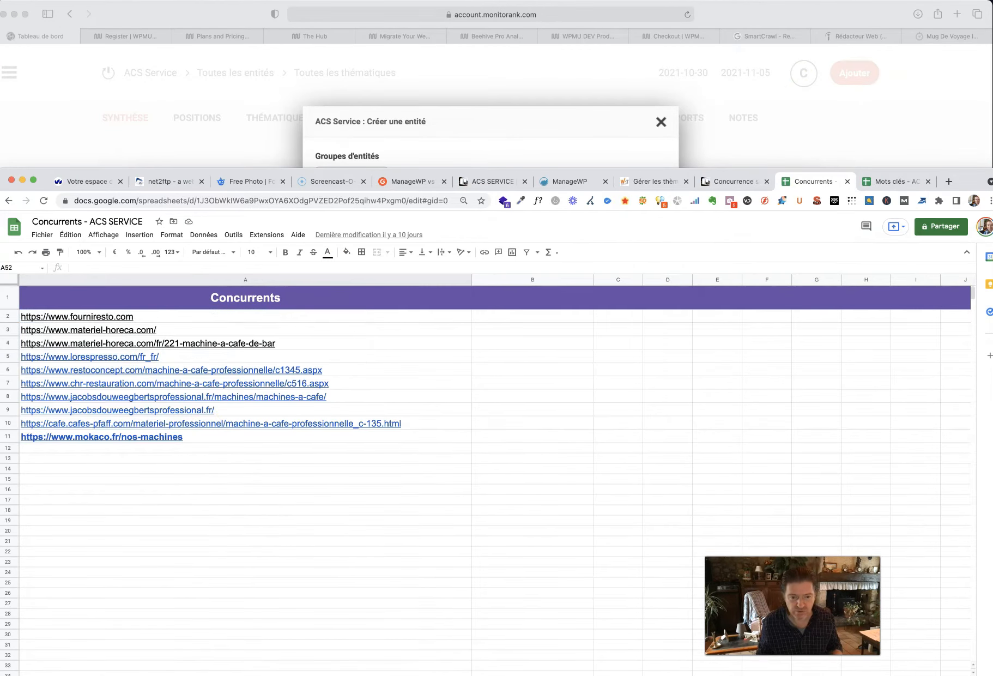
pyautogui.click(141, 322)
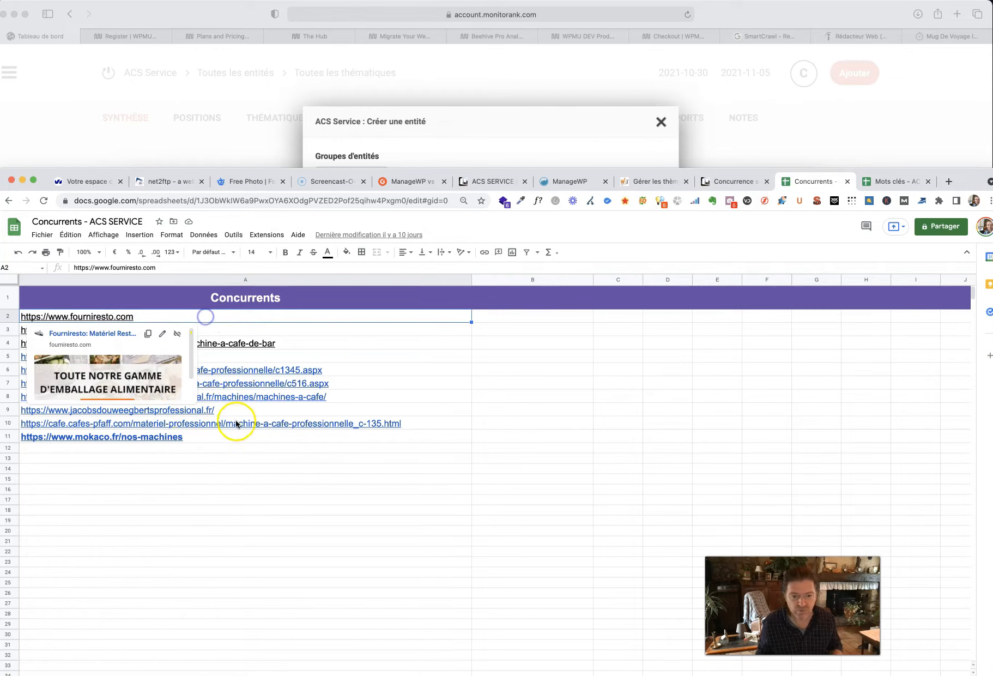
pyautogui.keyDown('shift'); pyautogui.click(224, 436); pyautogui.keyUp('shift')
pyautogui.press('super+c')
# - In Monitorank, add the copied URLs below the existing websites and validate the Concurrents ACS SERVICE entity
pyautogui.click(466, 171)
pyautogui.click(398, 309)
pyautogui.press('super+v')
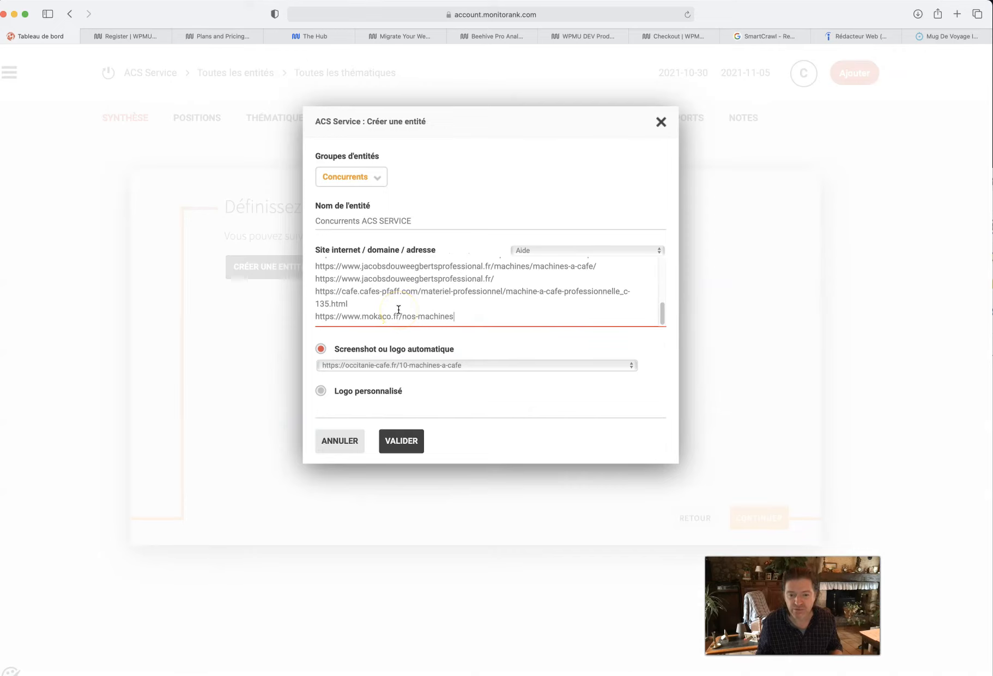
pyautogui.click(390, 445)
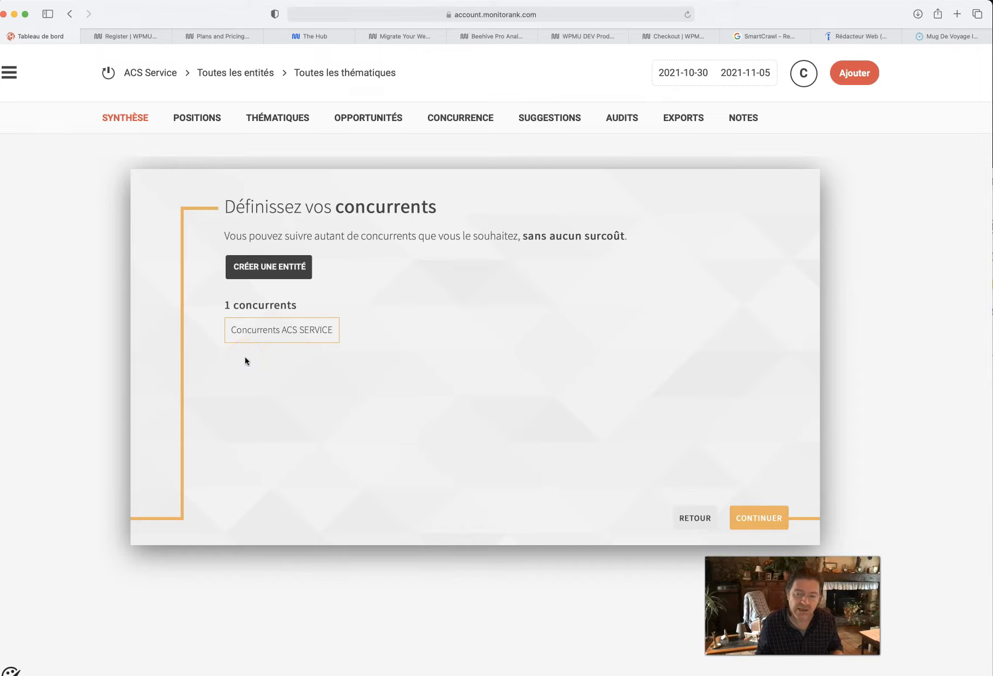
# - Examine the entity groups and the website help options in the entity creation form, closing it without creating anything
pyautogui.click(266, 269)
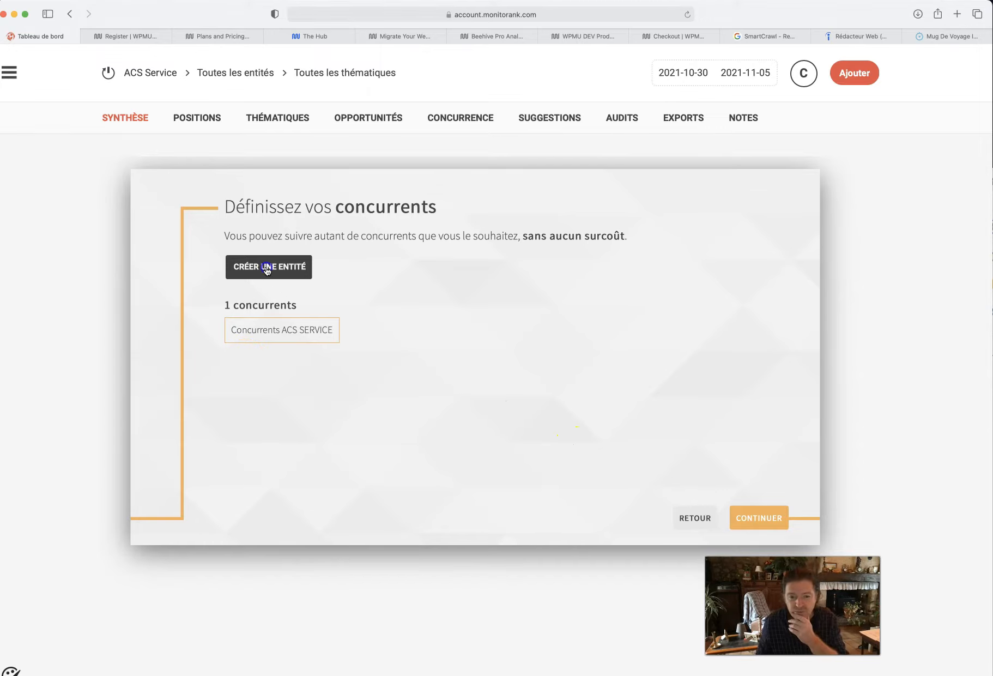
pyautogui.click(345, 440)
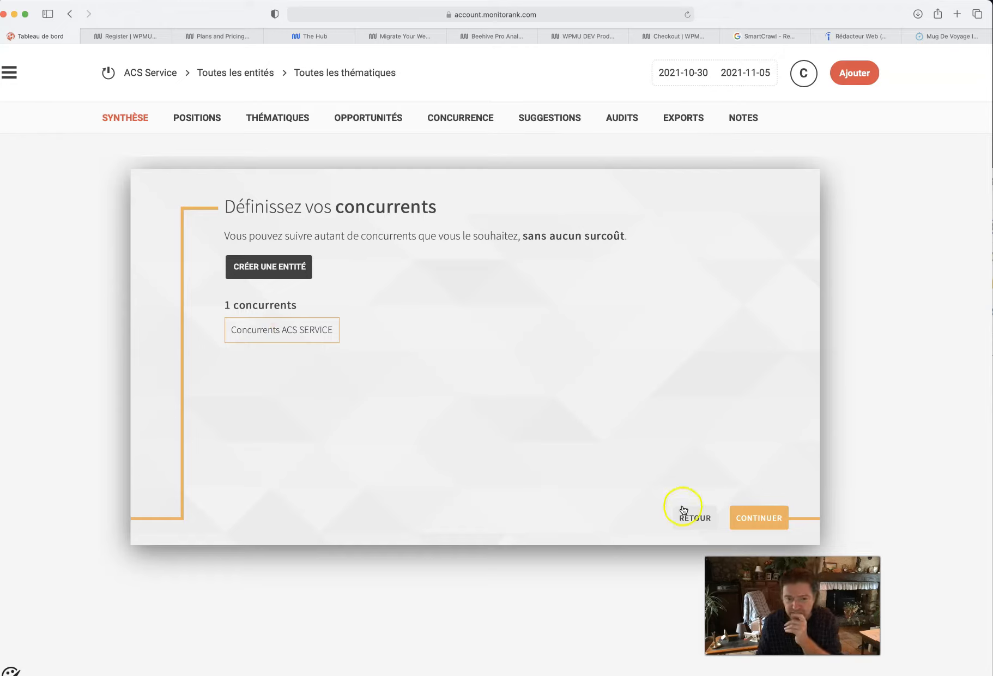
pyautogui.click(274, 271)
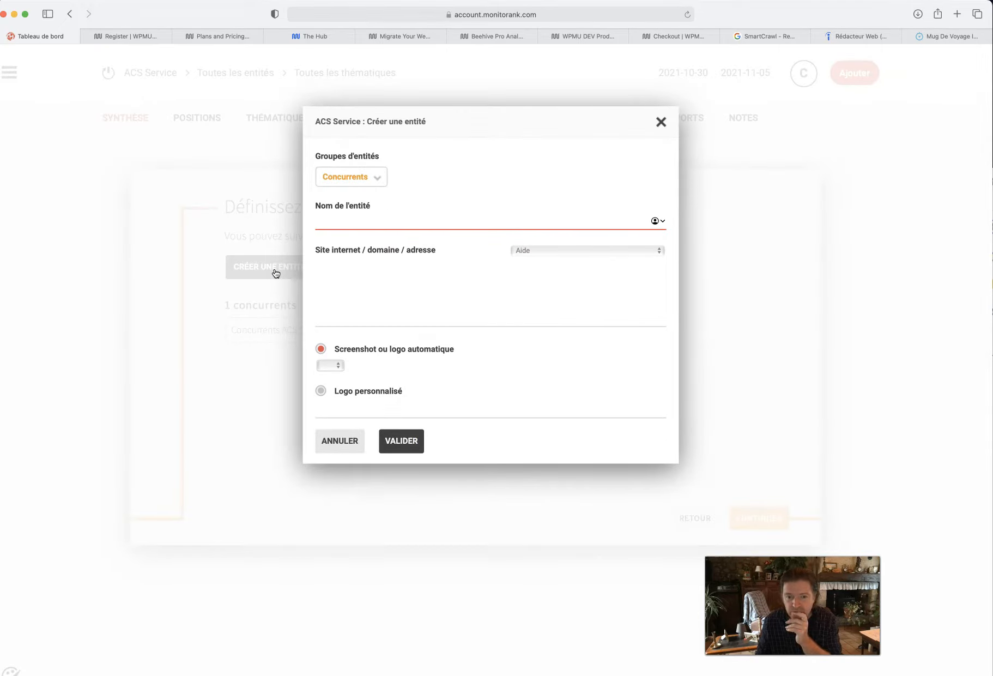
pyautogui.click(361, 179)
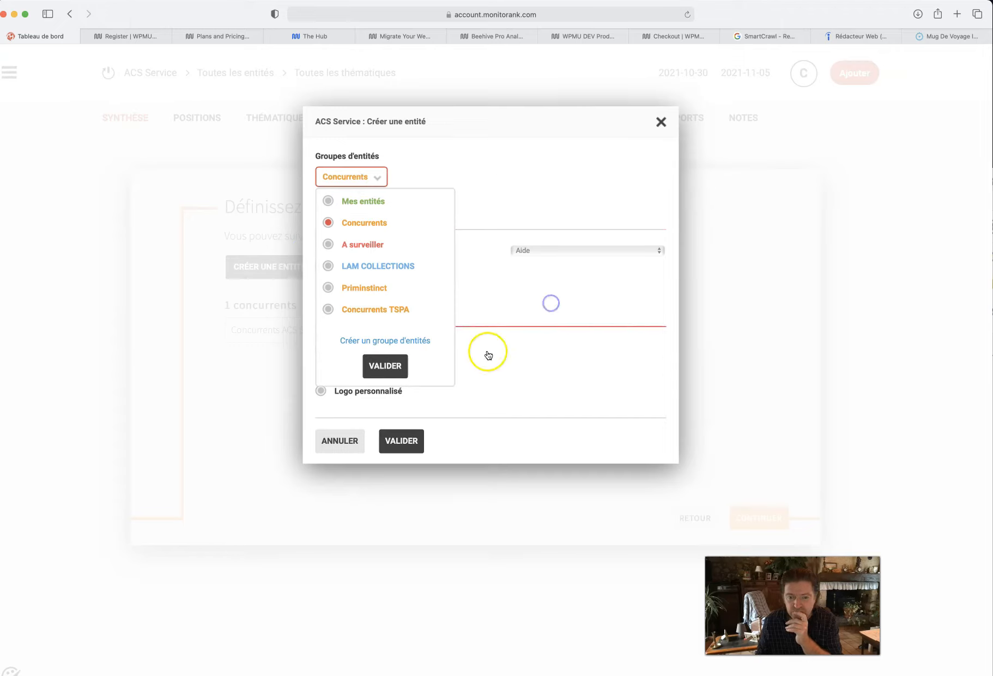
pyautogui.click(463, 409)
pyautogui.click(522, 257)
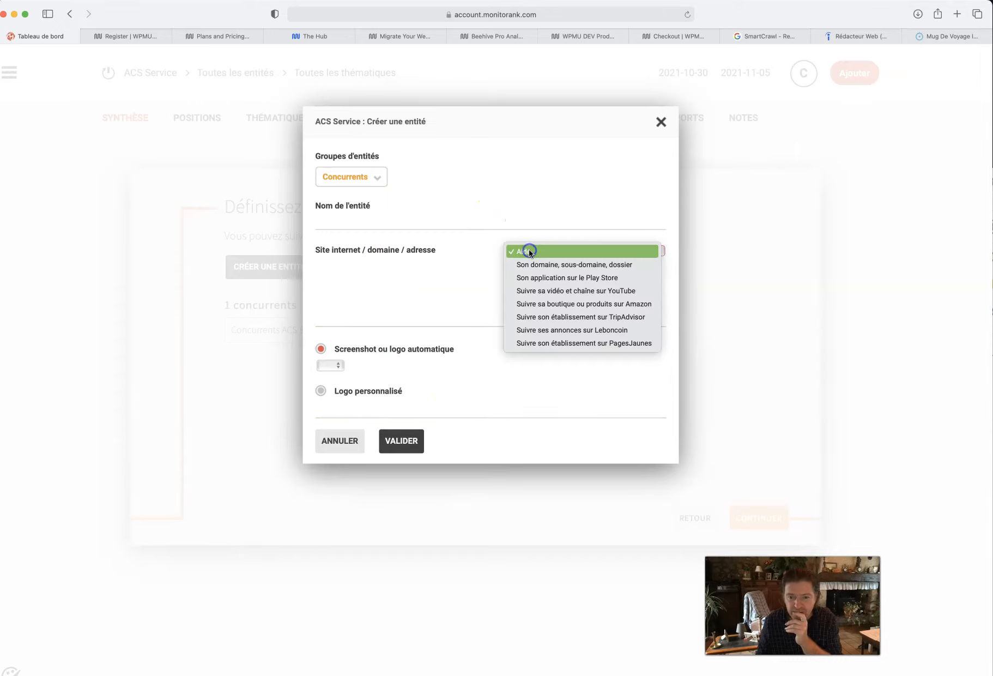
pyautogui.click(528, 250)
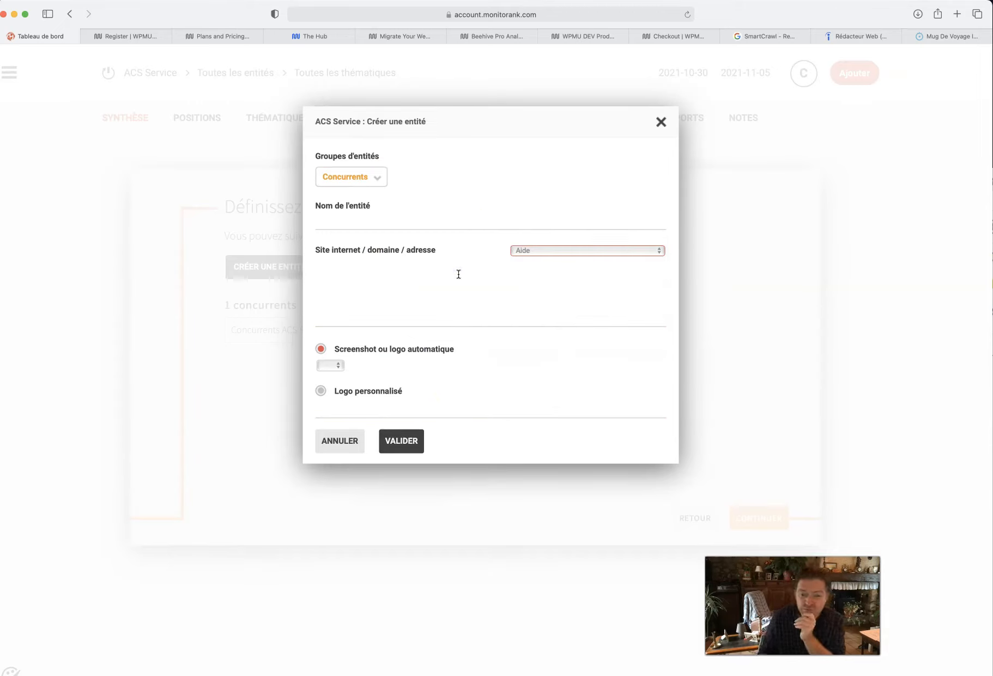
pyautogui.click(340, 442)
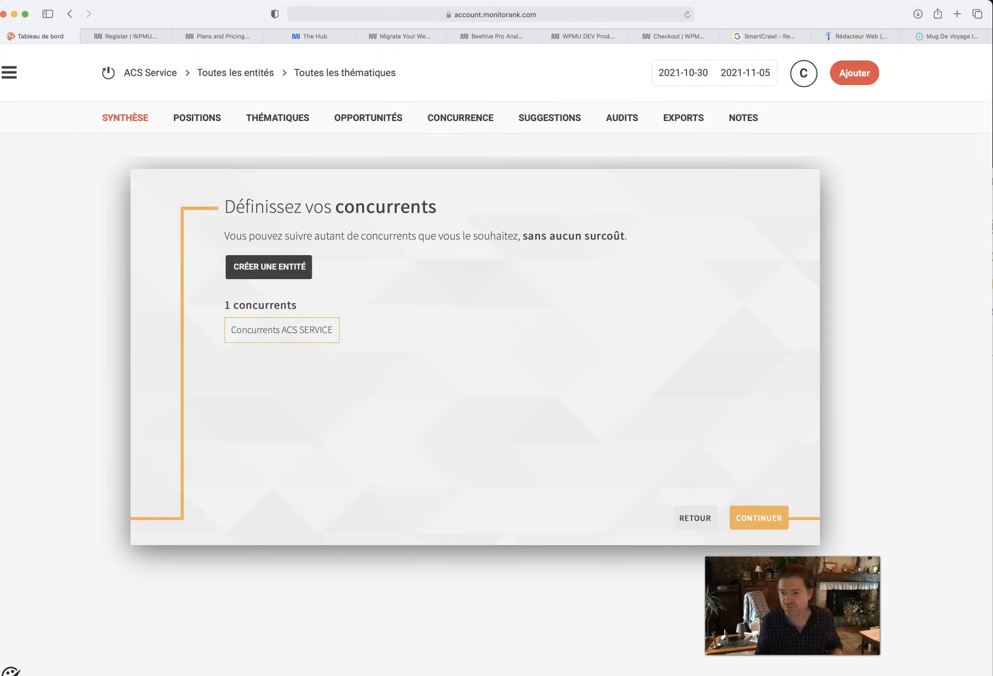
# - In Google Sheets, return to the sheet that starts with occitanie-cafe.fr and copy the cafes-bibal.fr link
pyautogui.press('super+Tab')
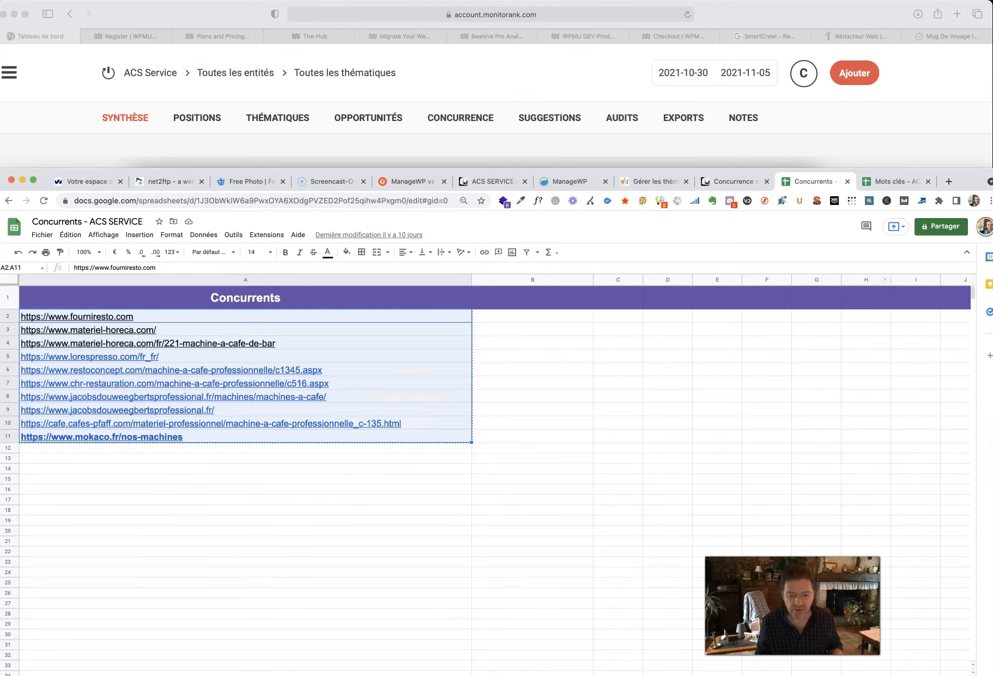
pyautogui.hotkey('ctrl', 'z')
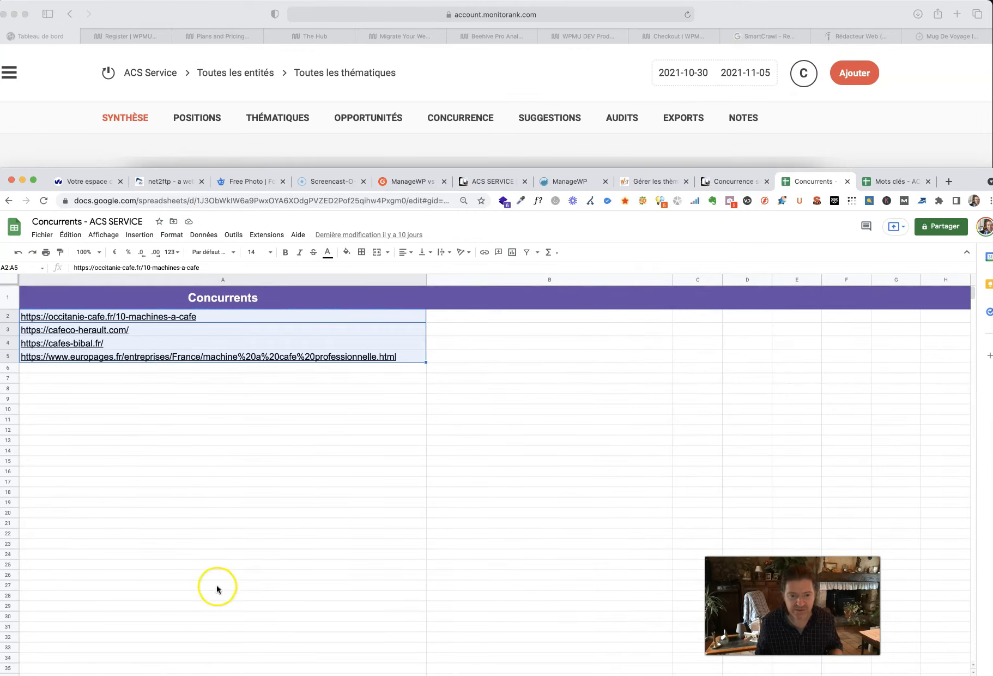
pyautogui.click(243, 322)
pyautogui.click(220, 408)
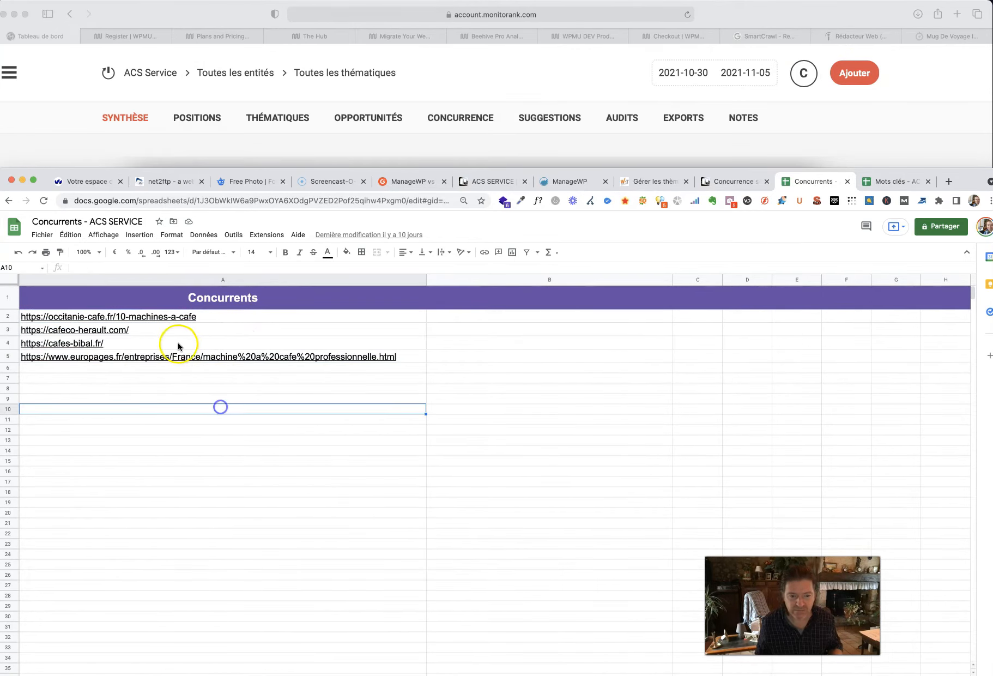
pyautogui.click(130, 342)
pyautogui.click(147, 360)
pyautogui.click(875, 47)
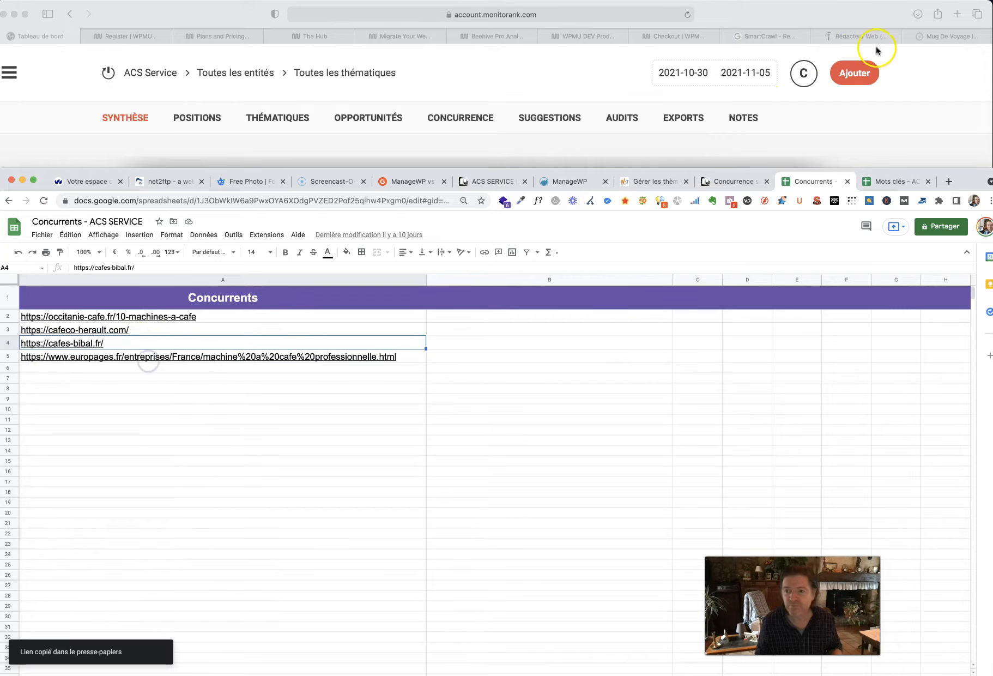
pyautogui.click(275, 267)
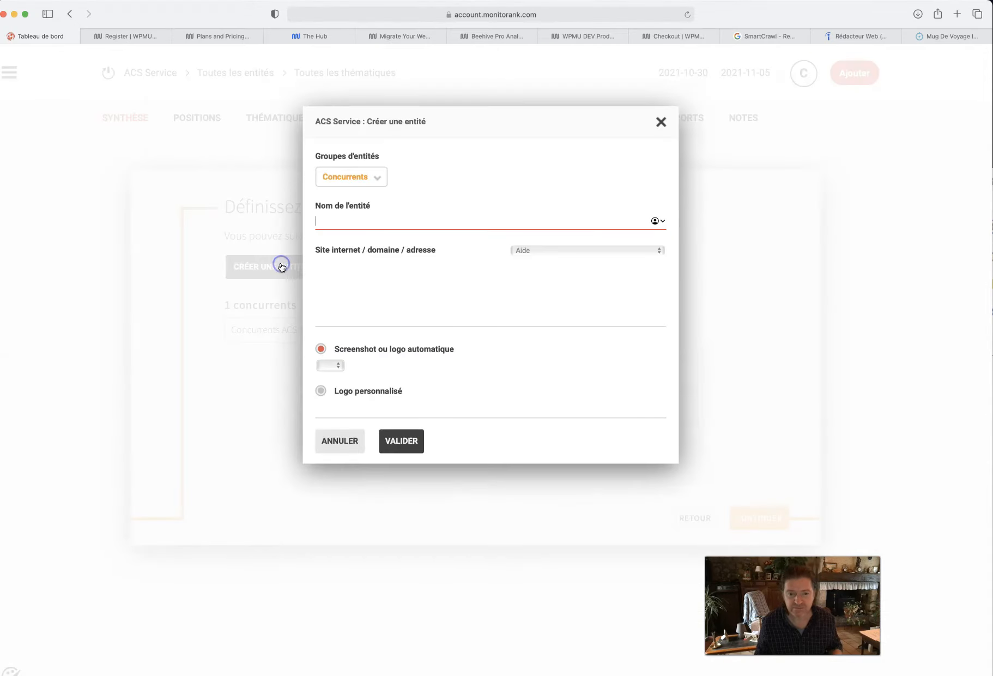
pyautogui.click(325, 274)
pyautogui.press('super+v')
pyautogui.click(342, 220)
pyautogui.press('super+v')
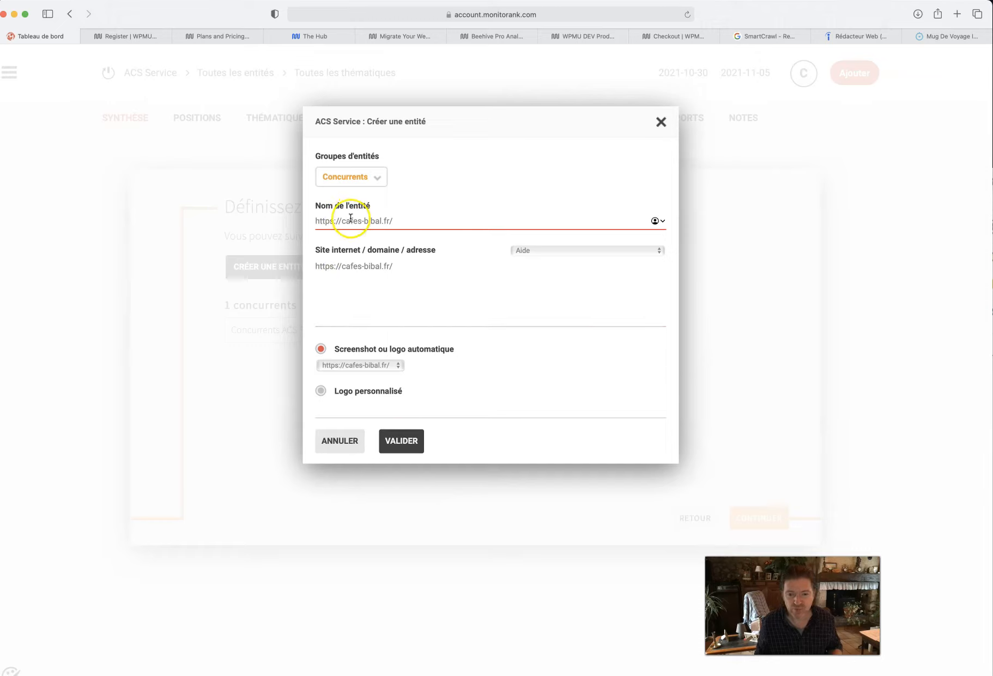
pyautogui.tripleClick(350, 218)
pyautogui.write('Cafés Bib')
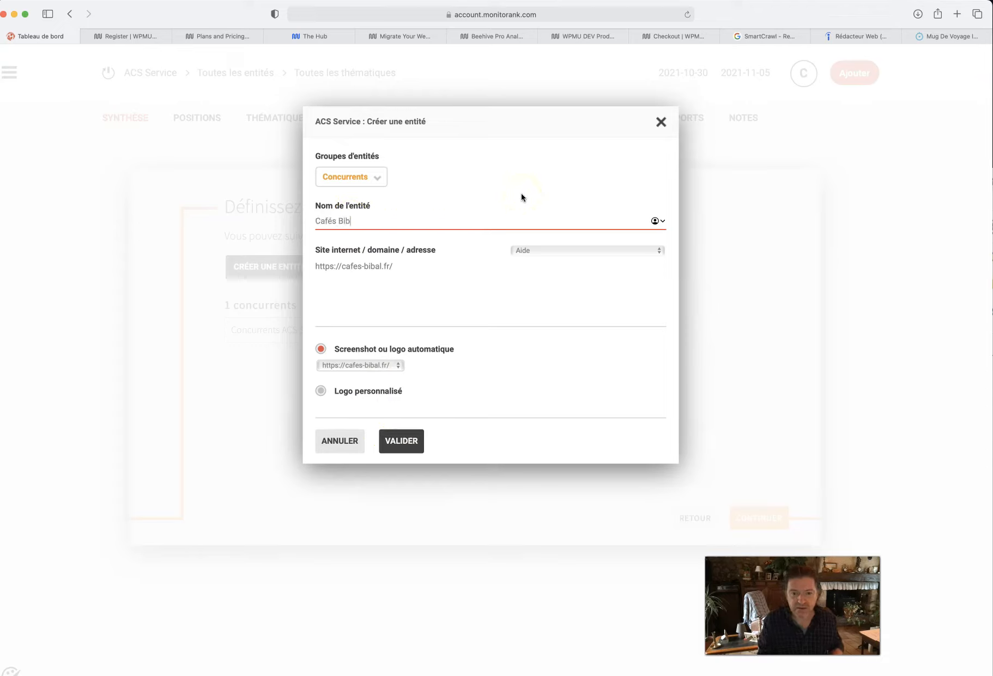
pyautogui.write('al')
pyautogui.click(406, 441)
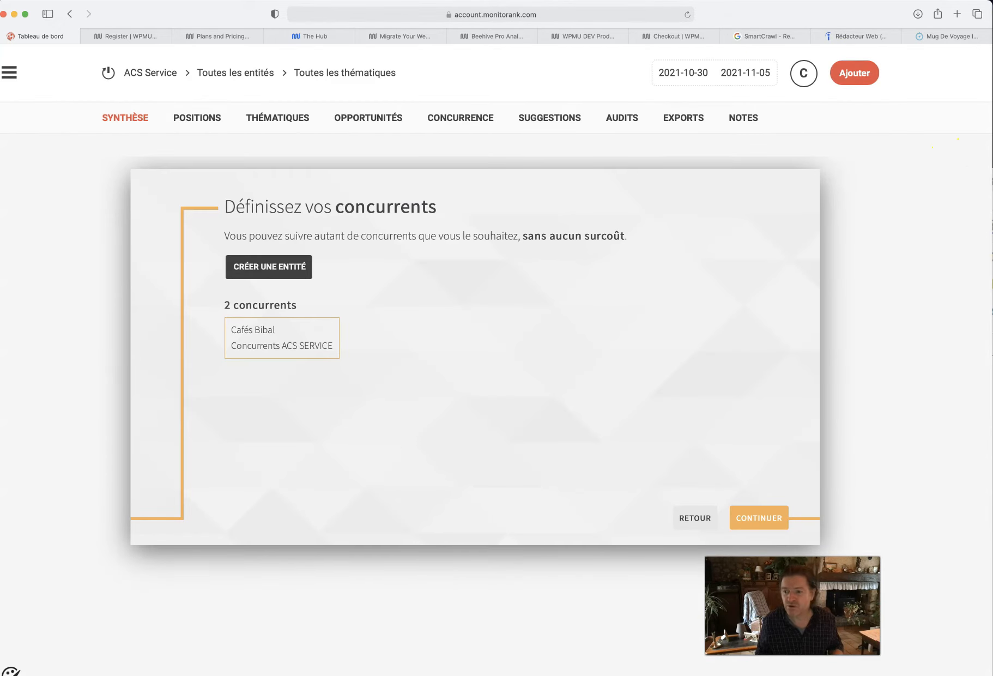
# - In Google Sheets, copy the cafeco-herault.com link from the competitor list
pyautogui.press('super+Tab')
pyautogui.click(149, 330)
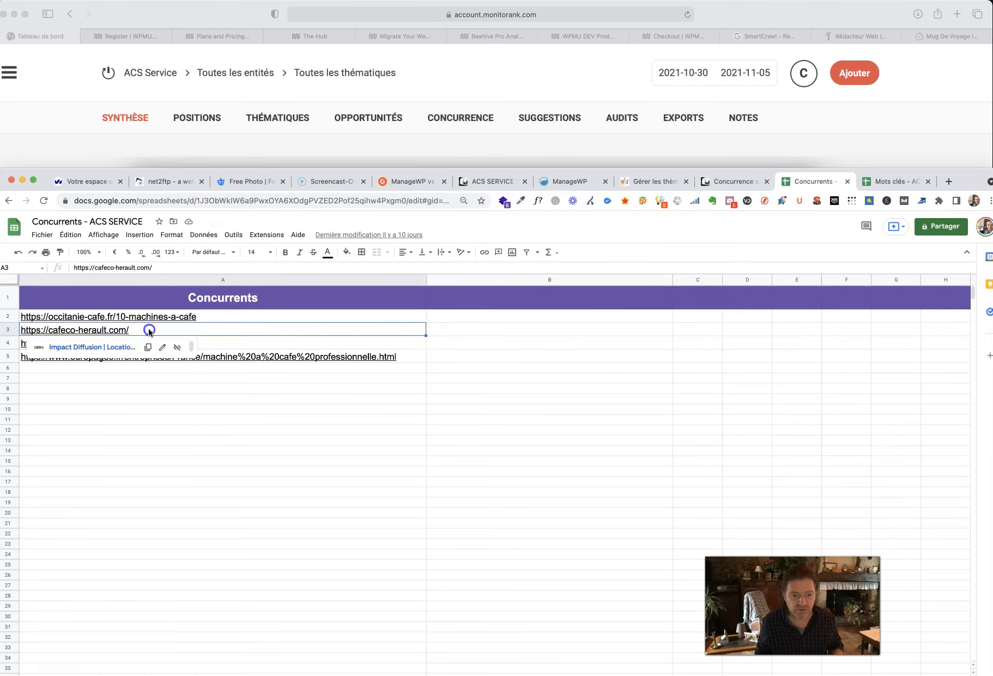
pyautogui.click(147, 346)
pyautogui.click(504, 140)
pyautogui.click(284, 271)
pyautogui.press('super+v')
pyautogui.click(343, 220)
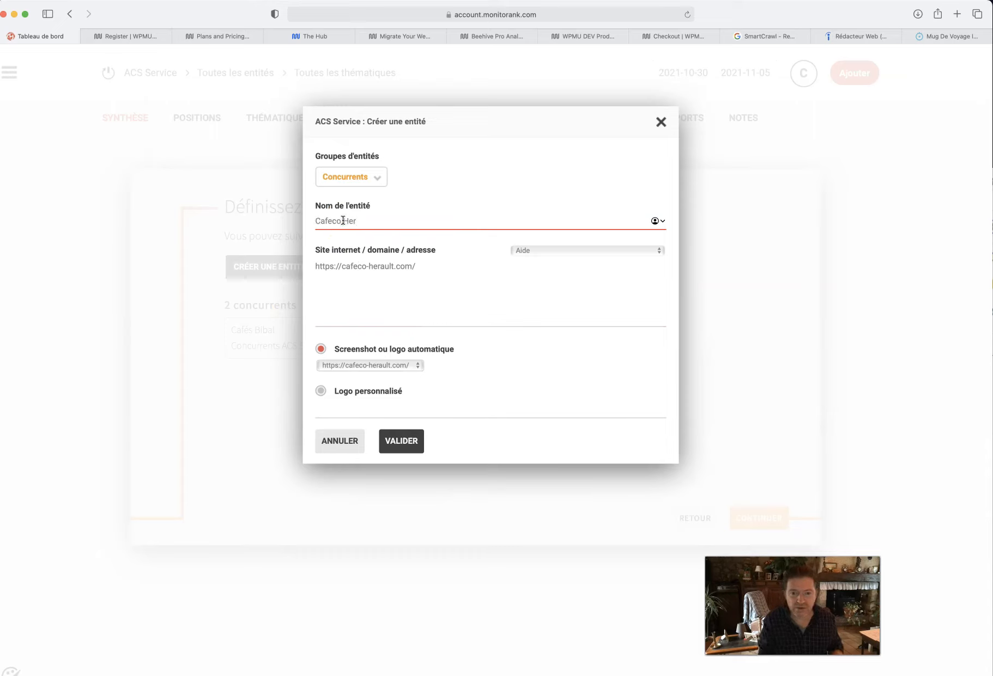
pyautogui.click(401, 440)
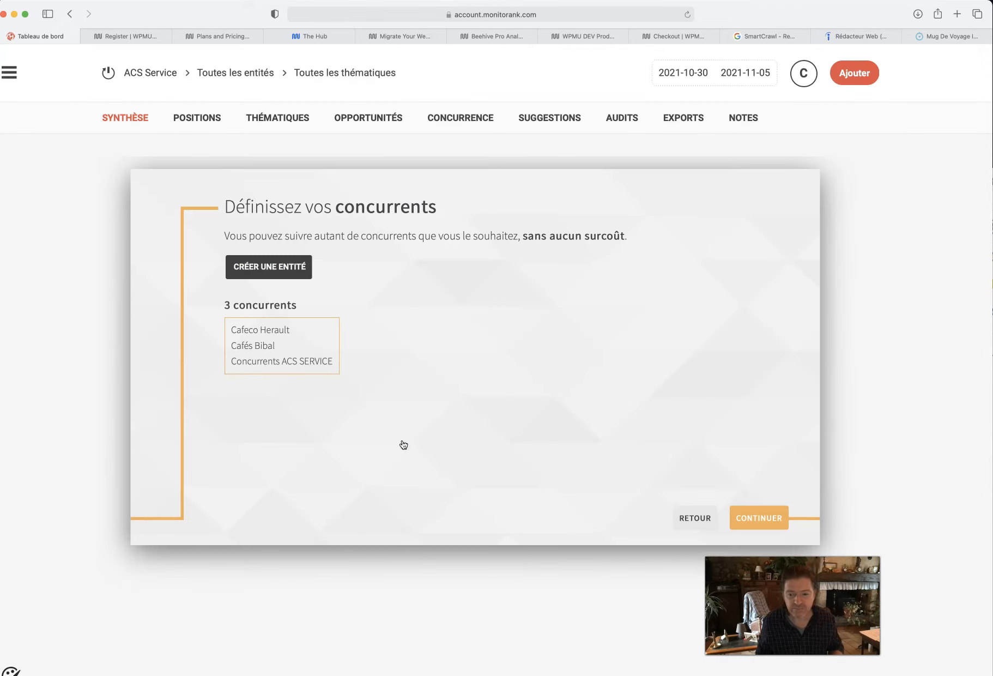
# - Open a new entity form in Monitorank and copy the occitanie-cafe.fr link from the Google Sheets competitor list
pyautogui.click(271, 268)
pyautogui.press('super+Tab')
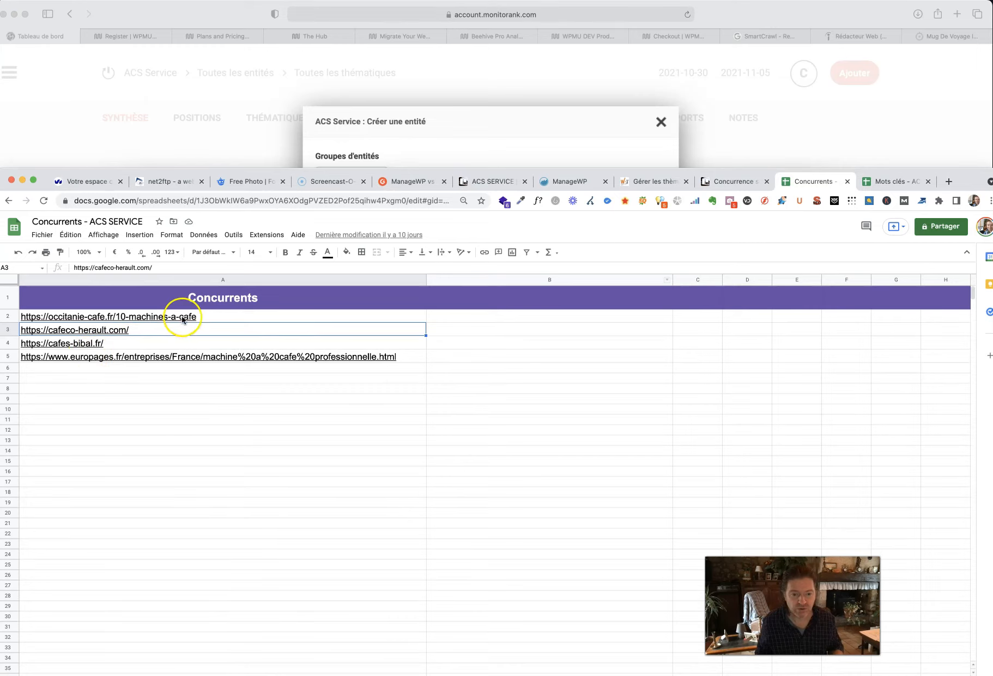
pyautogui.click(215, 317)
pyautogui.click(146, 332)
pyautogui.click(421, 144)
pyautogui.click(379, 261)
pyautogui.press('super+v')
pyautogui.click(347, 219)
pyautogui.write('Occ')
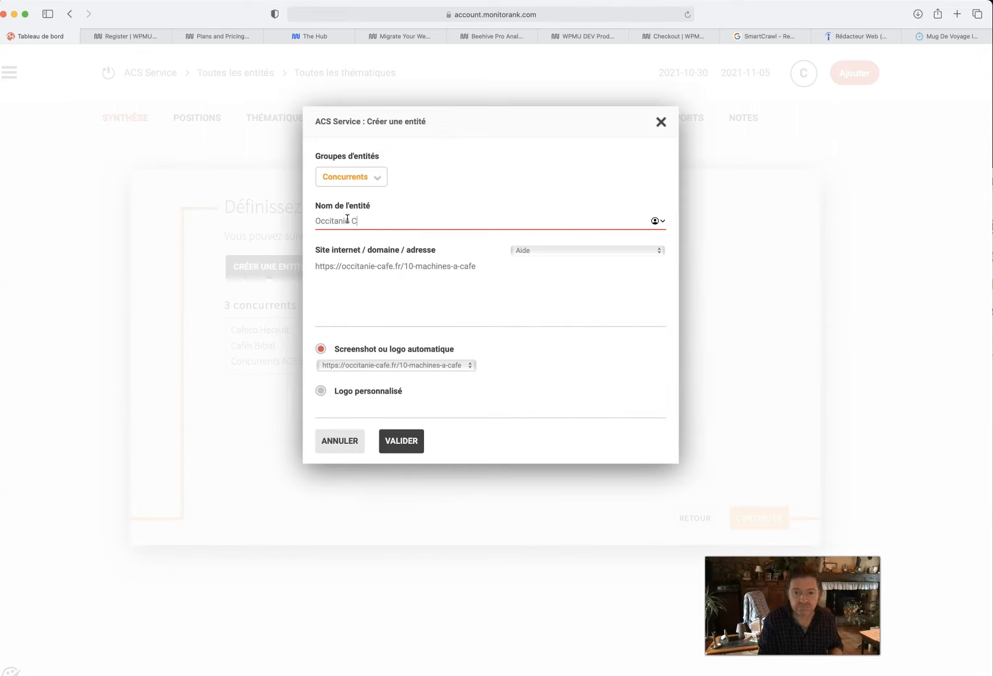
pyautogui.click(408, 441)
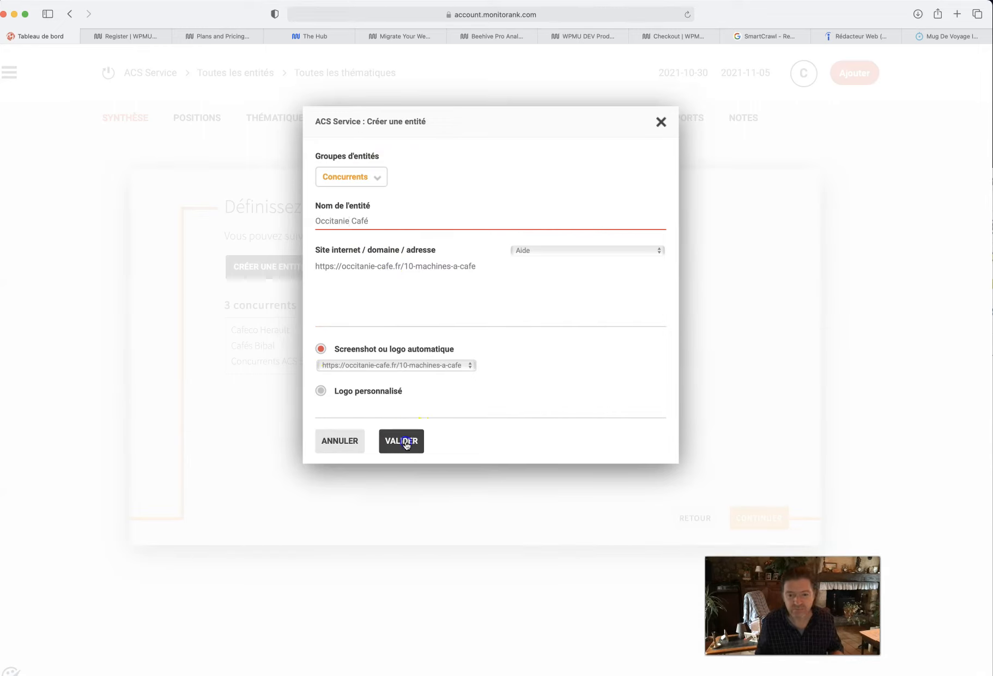
# - In Google Sheets, copy the europages.fr link from the competitor list
pyautogui.press('super+Tab')
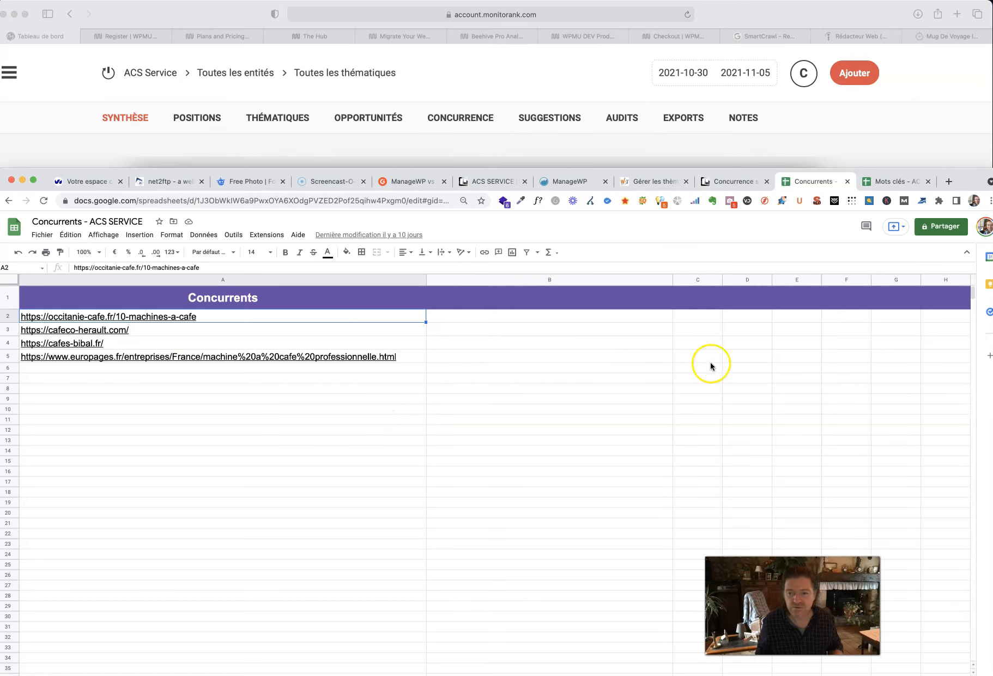
pyautogui.click(404, 357)
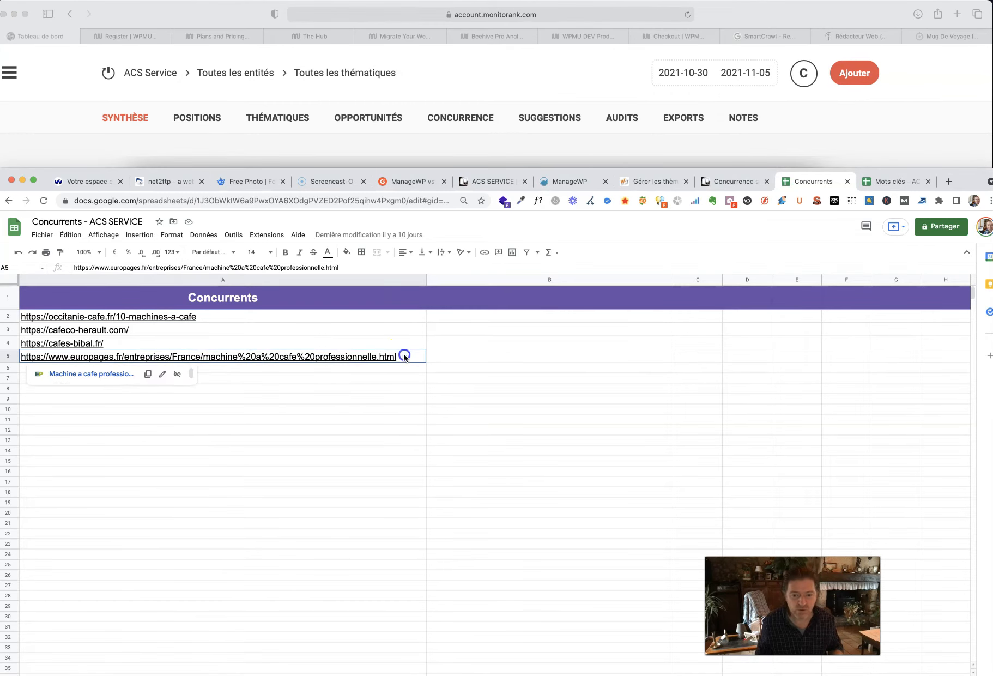
pyautogui.click(147, 375)
# - In Monitorank, create a competitor entity named Europages with the copied europages.fr link and continue past the competitor definition stage
pyautogui.click(801, 121)
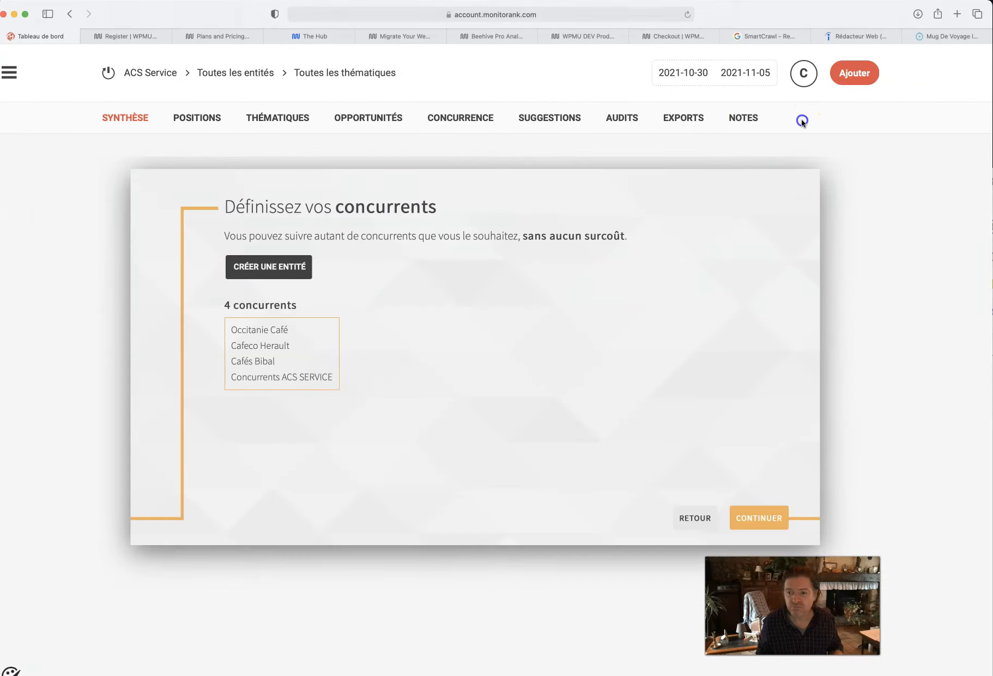
pyautogui.click(267, 266)
pyautogui.click(332, 265)
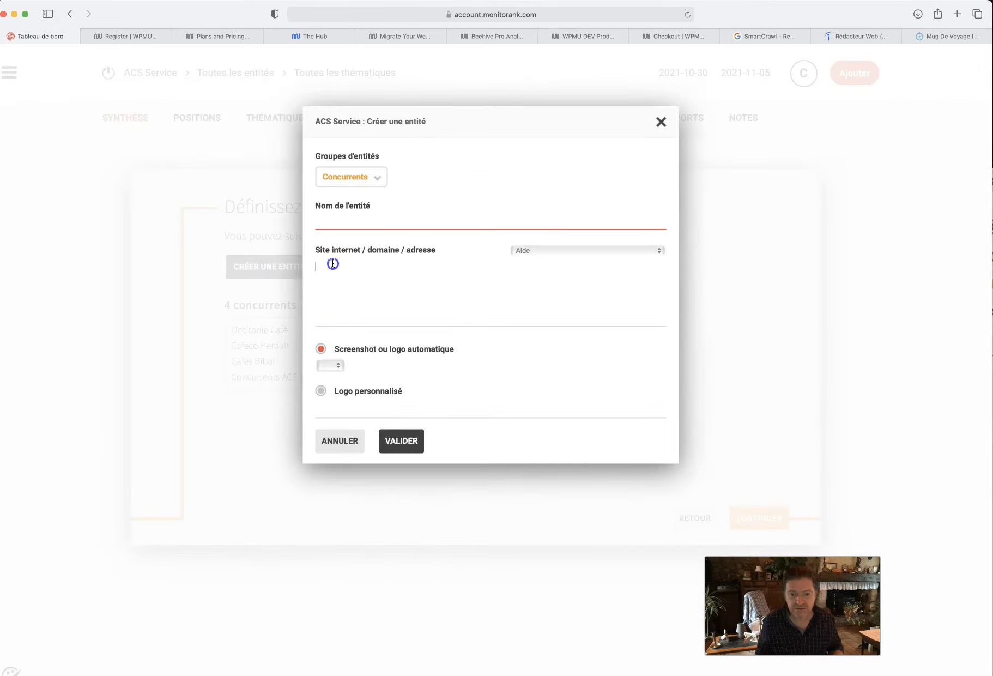
pyautogui.press('super+v')
pyautogui.click(338, 213)
pyautogui.write('Euro')
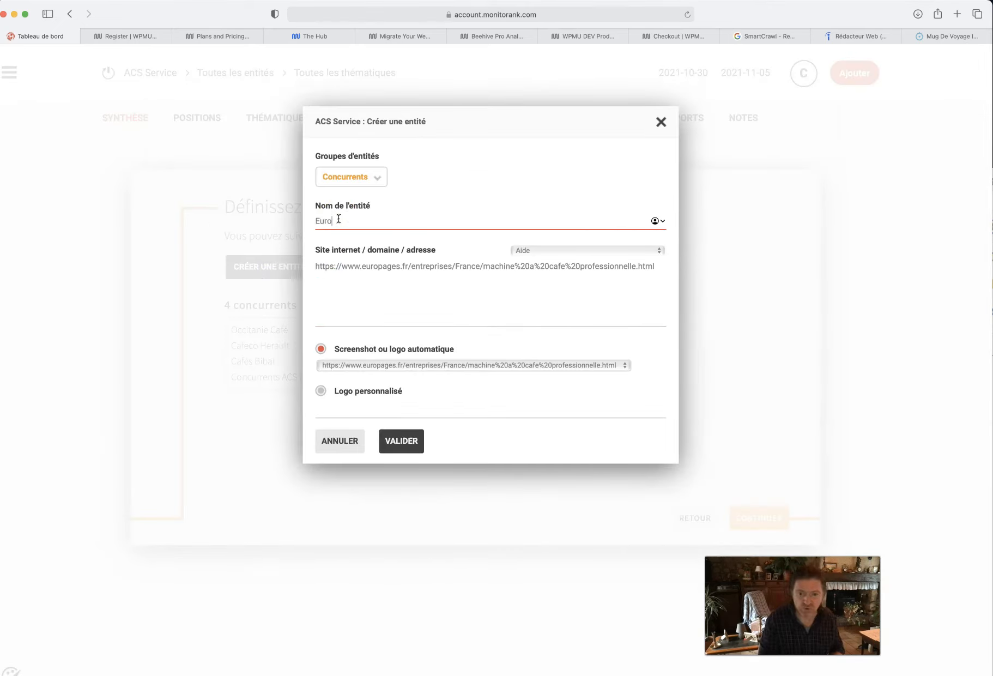
pyautogui.click(402, 442)
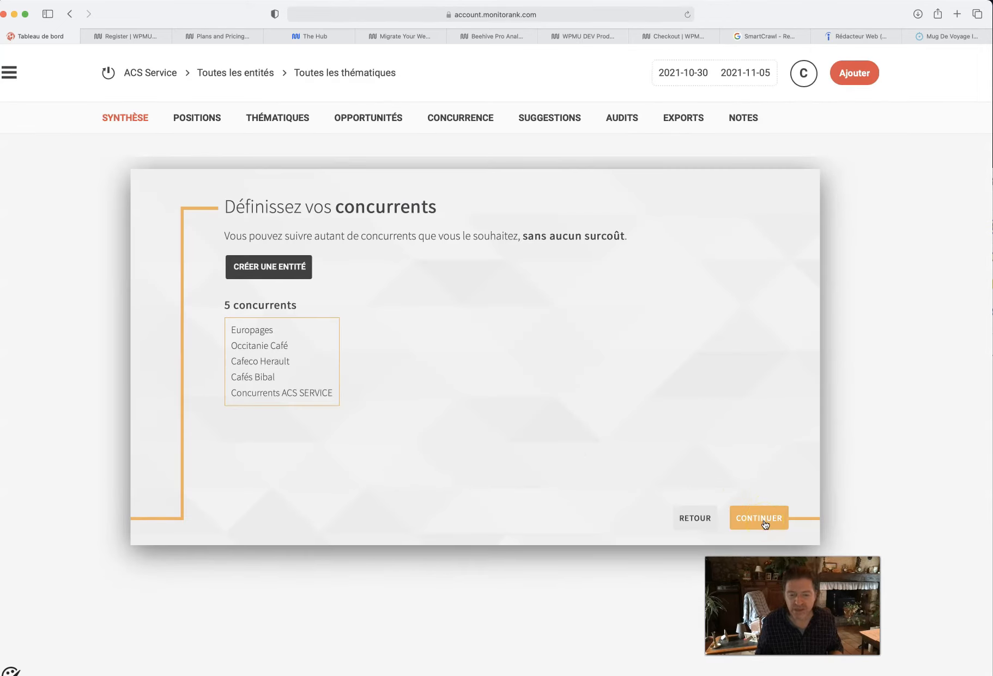
pyautogui.click(764, 522)
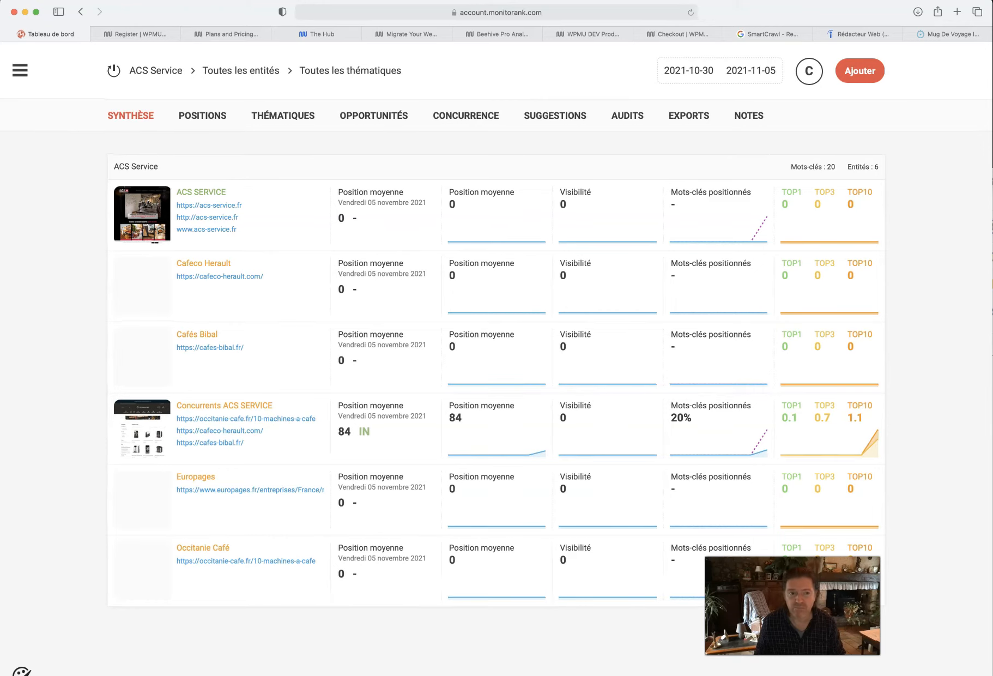
# - Examine the keyword positions of the ACS SERVICE entity and return to the summary covering all projects
pyautogui.click(160, 206)
pyautogui.scroll(-5, 277, 293)
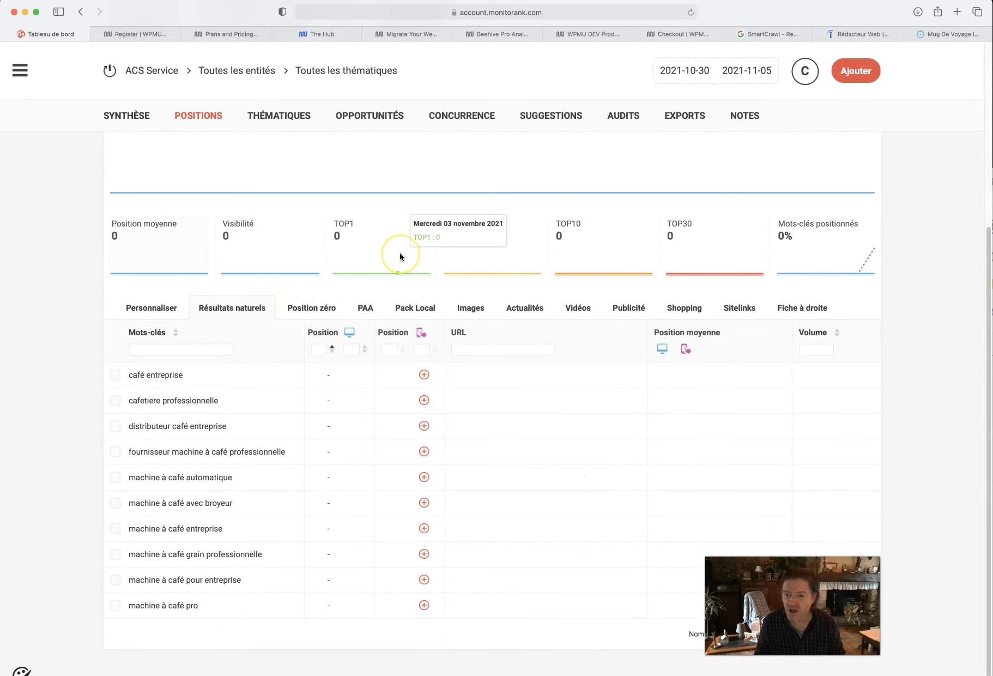
pyautogui.scroll(5, 399, 252)
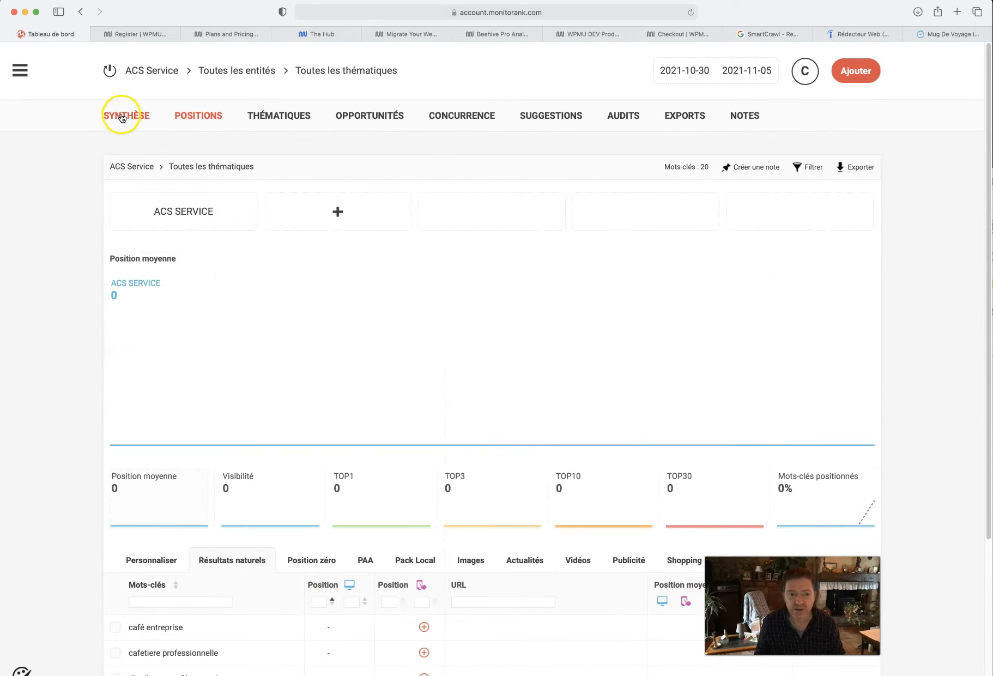
pyautogui.click(169, 221)
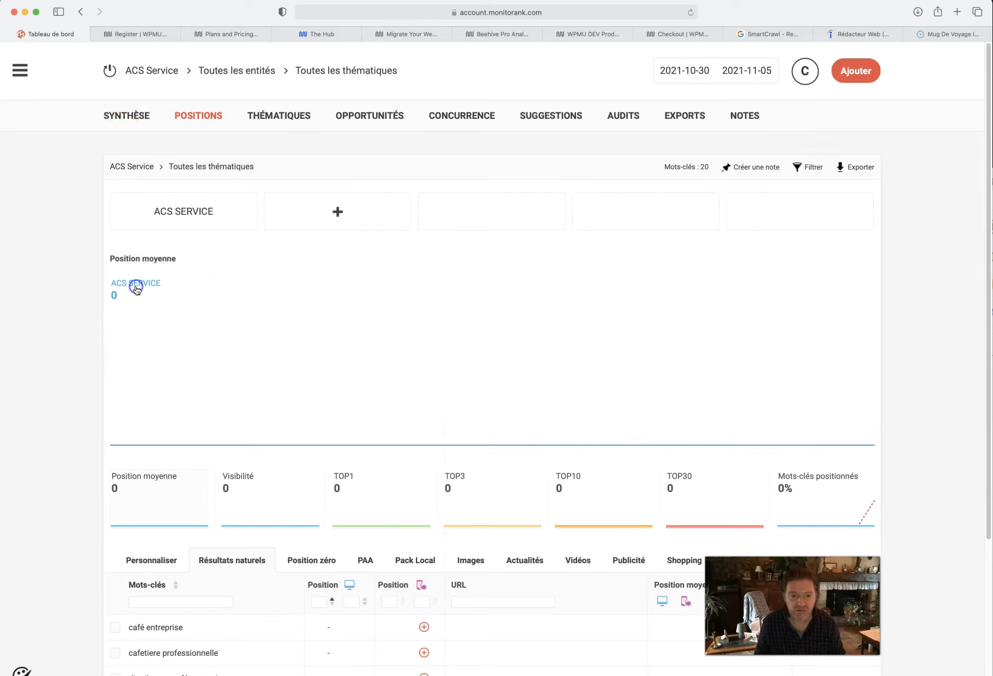
pyautogui.click(144, 72)
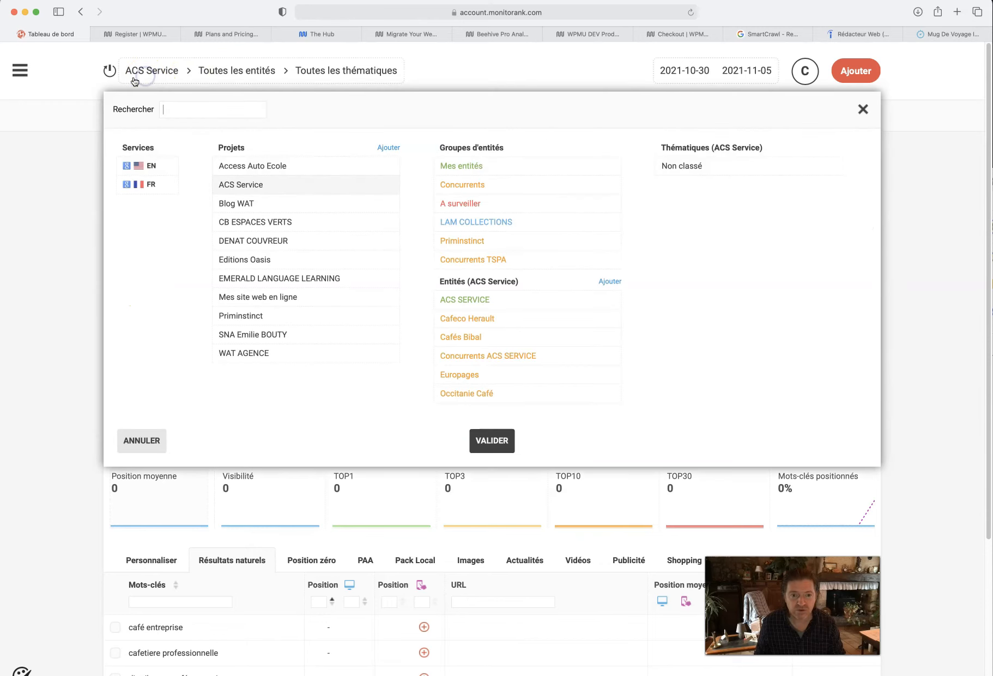
pyautogui.click(98, 109)
pyautogui.click(163, 244)
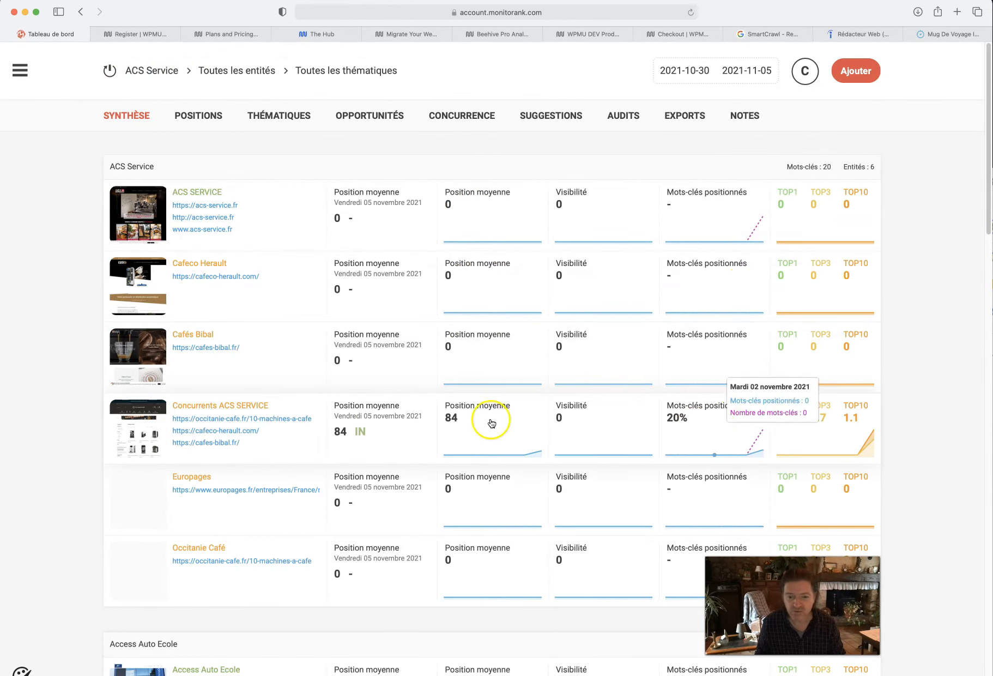
# - Examine the ranking URLs and average positions per keyword for the Concurrents ACS SERVICE entity, and return to the summary
pyautogui.click(143, 427)
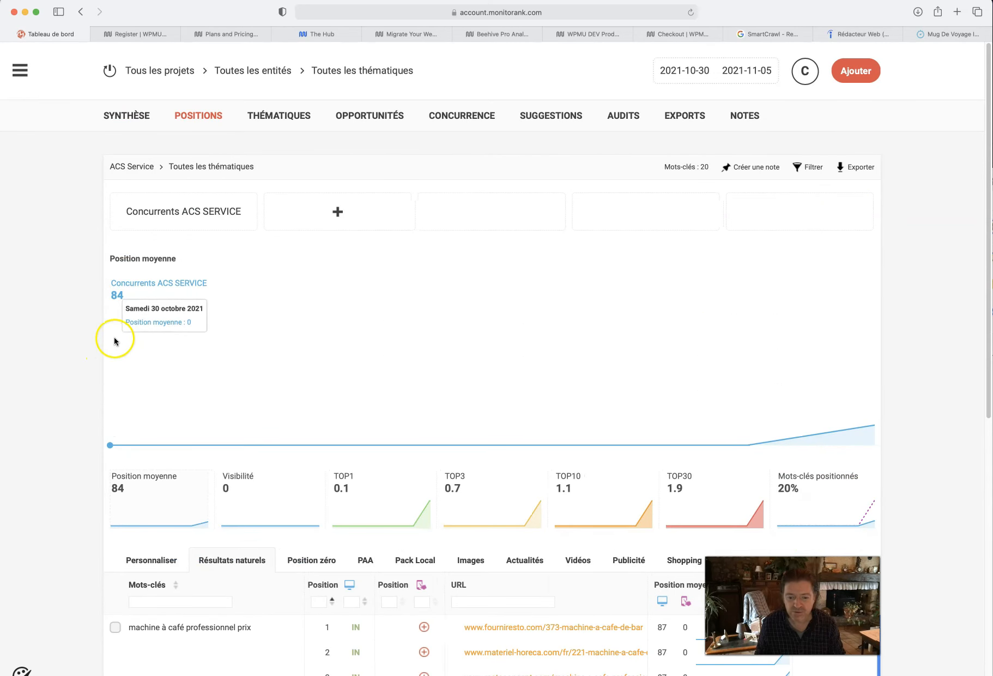
pyautogui.scroll(-4, 114, 342)
pyautogui.scroll(-3, 114, 341)
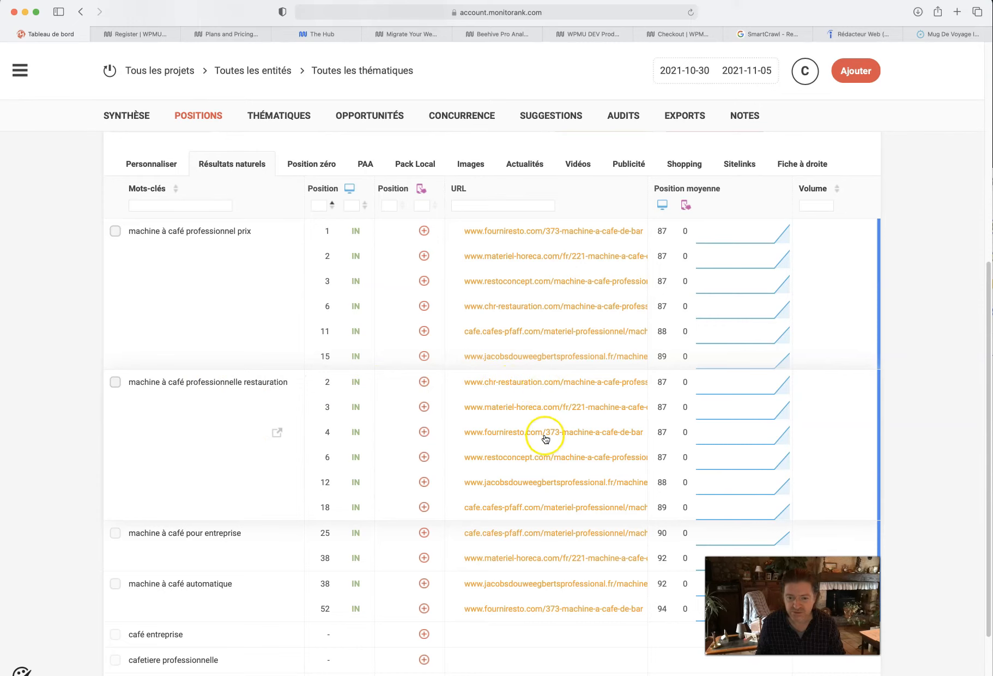
pyautogui.scroll(-5, 547, 376)
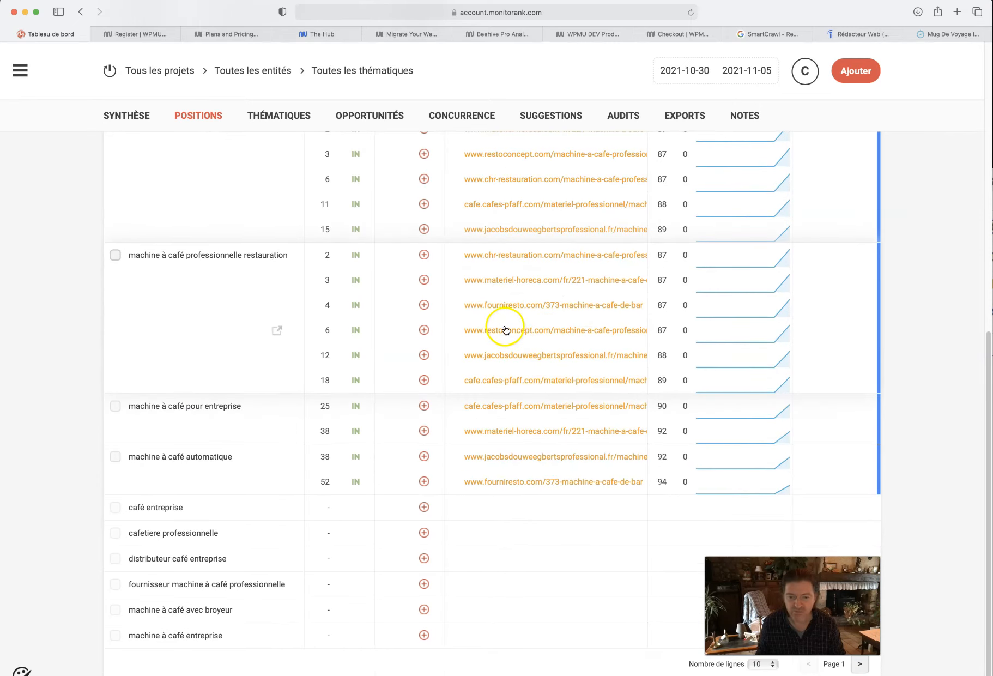
pyautogui.scroll(8, 505, 330)
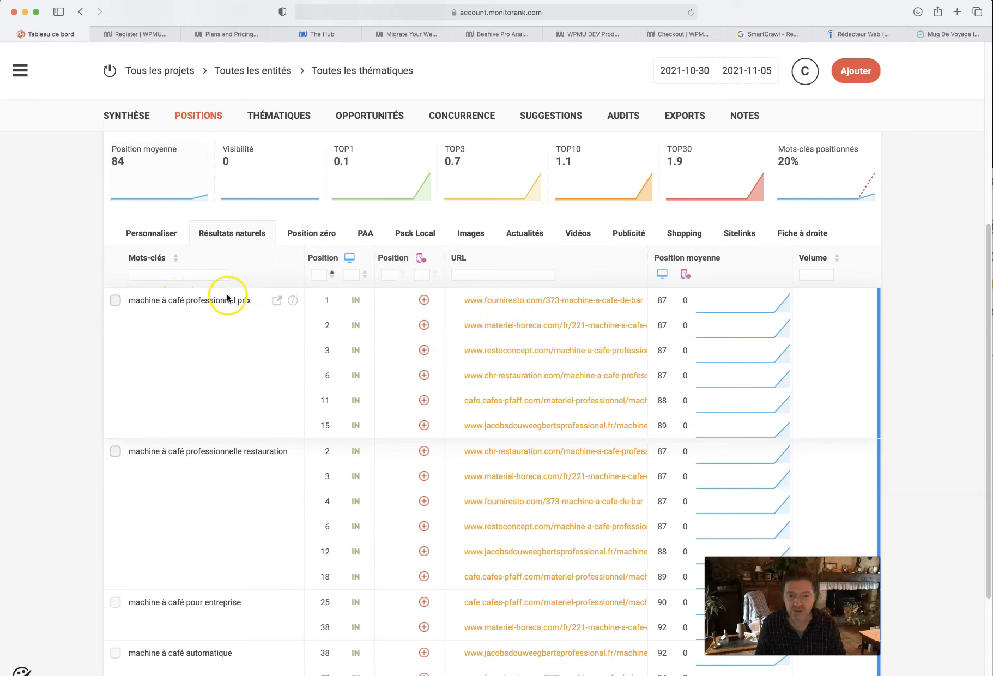
pyautogui.scroll(-3, 259, 368)
pyautogui.scroll(7, 258, 368)
pyautogui.click(122, 111)
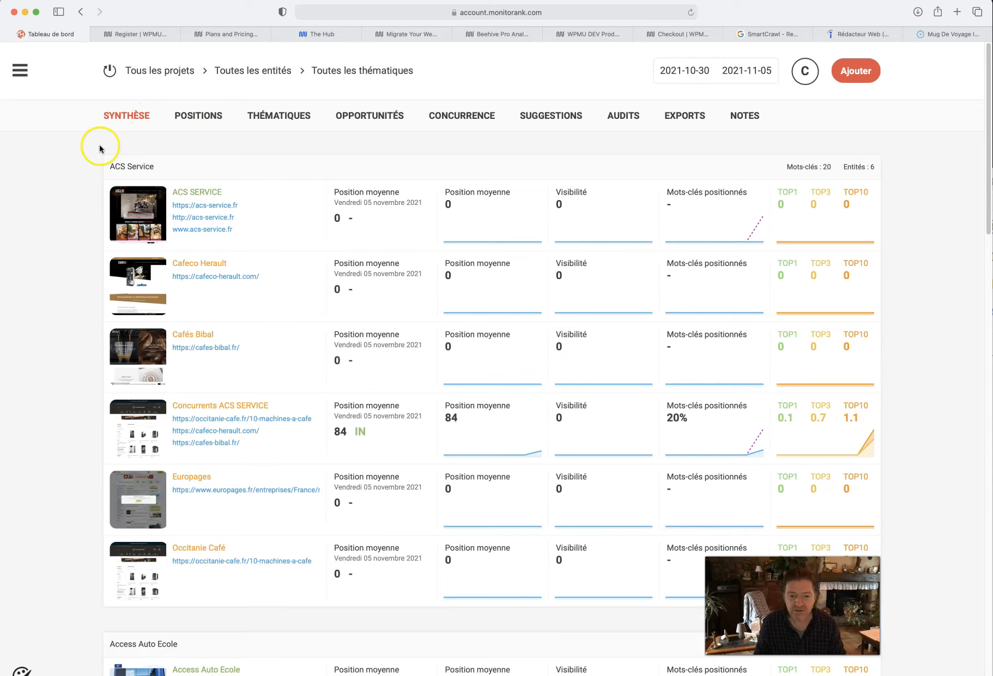
# - Check the keyword positions of the Cafés Bibal entity and return to the summary
pyautogui.scroll(-1, 98, 345)
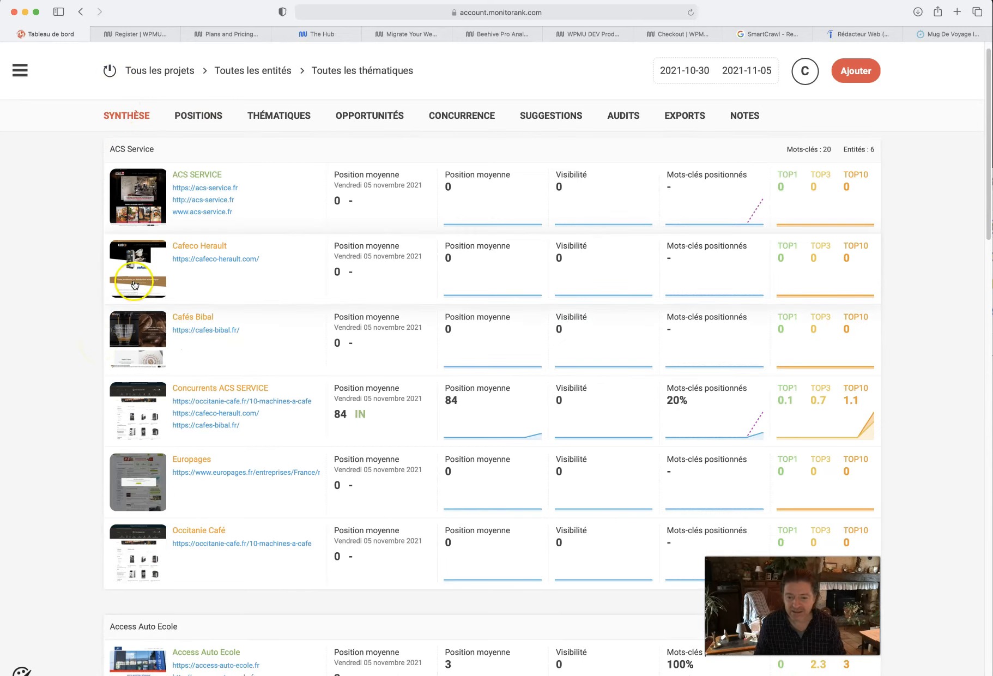
pyautogui.click(137, 345)
pyautogui.scroll(-5, 139, 339)
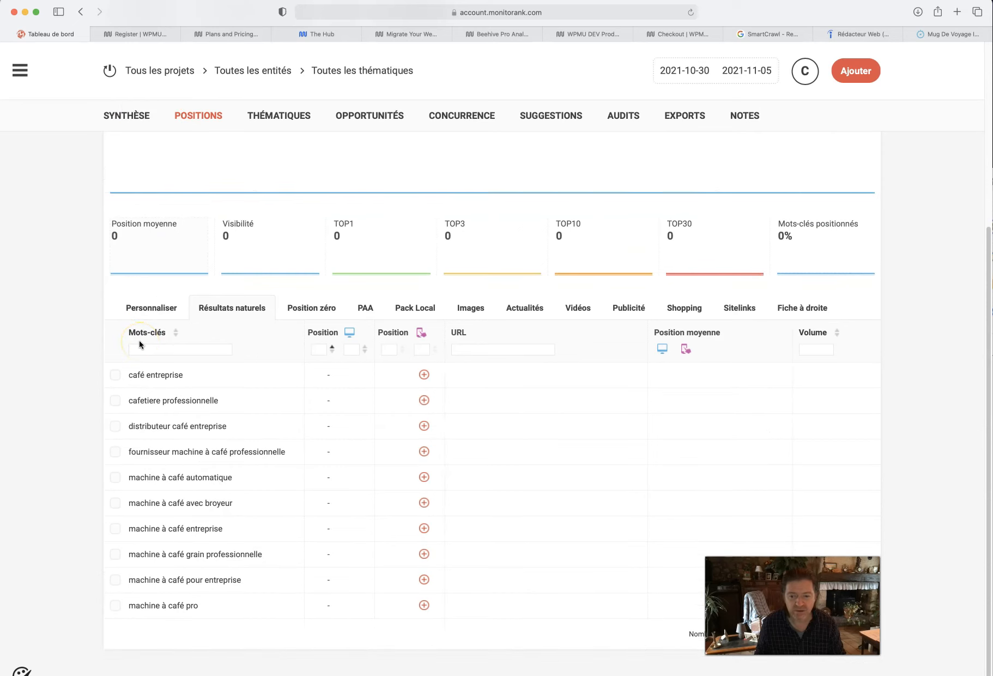
pyautogui.scroll(5, 139, 340)
pyautogui.click(129, 118)
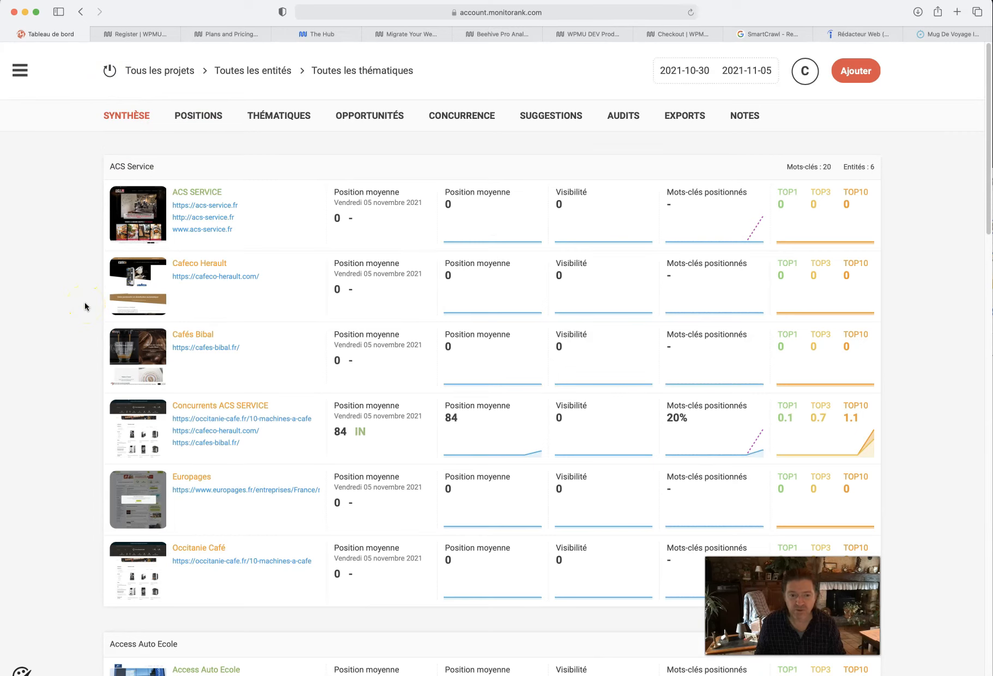
# - Check the keyword positions of the Europages entity and return to the summary
pyautogui.scroll(-3, 84, 306)
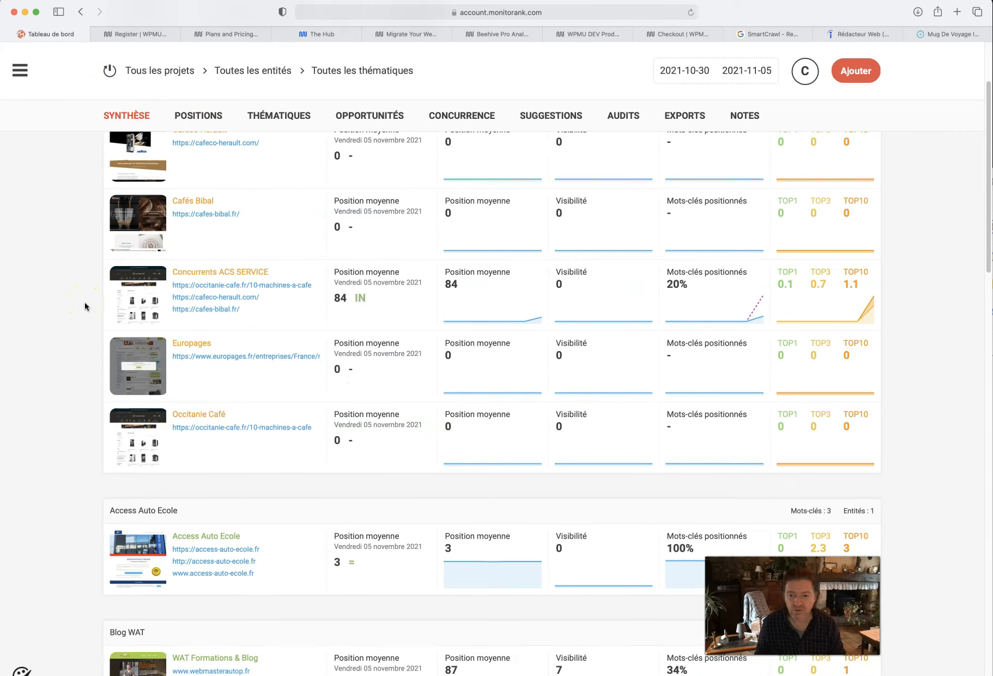
pyautogui.click(119, 373)
pyautogui.scroll(-5, 118, 349)
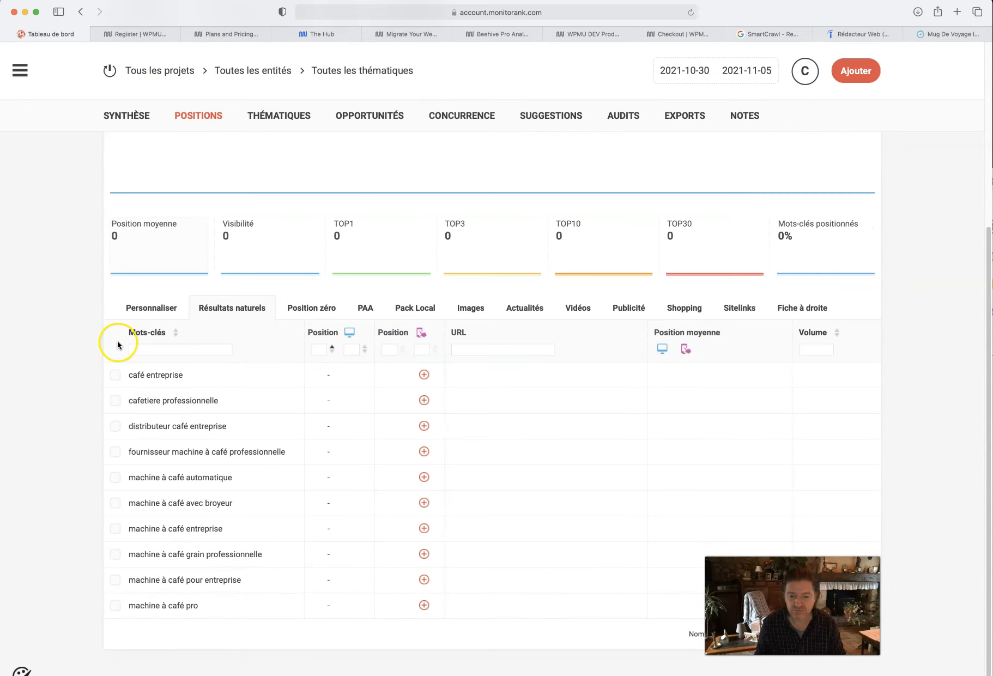
pyautogui.scroll(5, 118, 344)
pyautogui.click(109, 71)
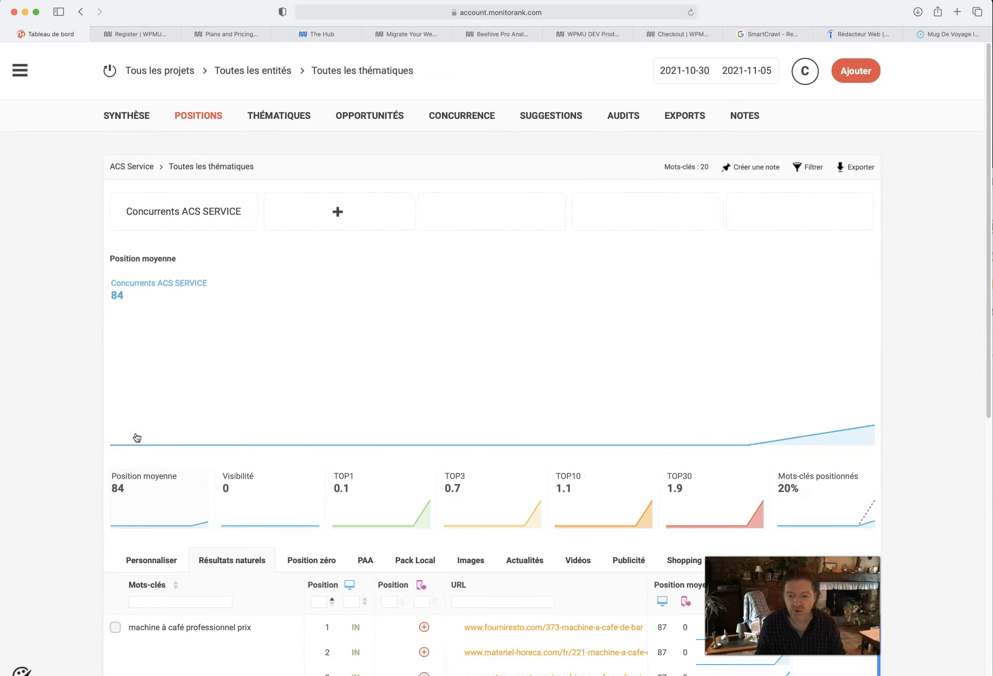
# - Review the natural results of the Concurrents ACS SERVICE entity again and go back to the summary
pyautogui.scroll(-10, 136, 436)
pyautogui.scroll(4, 136, 437)
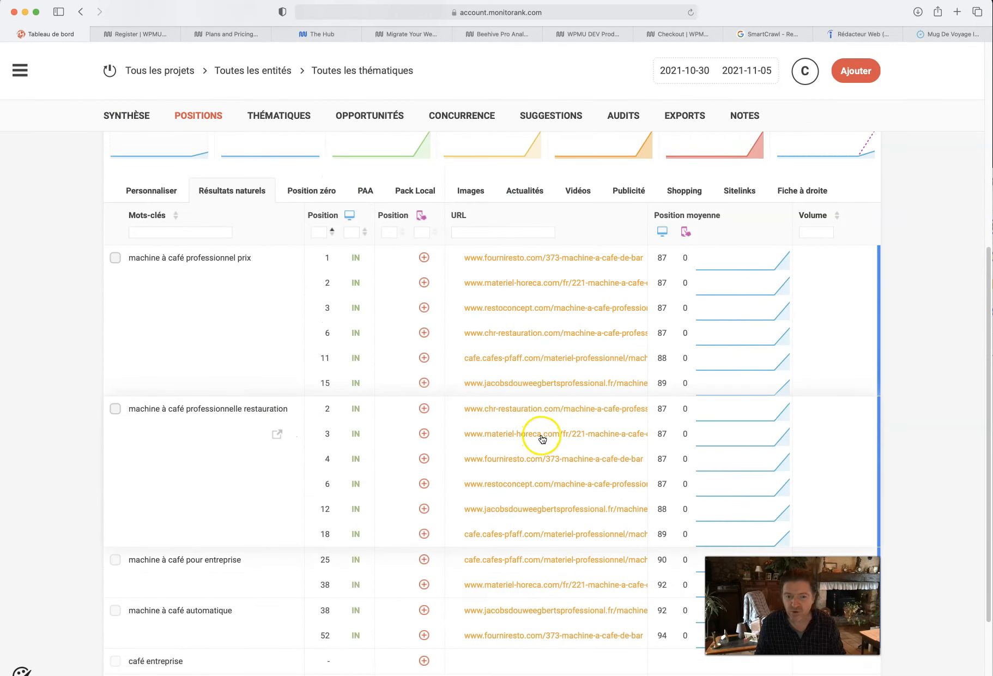
pyautogui.click(111, 72)
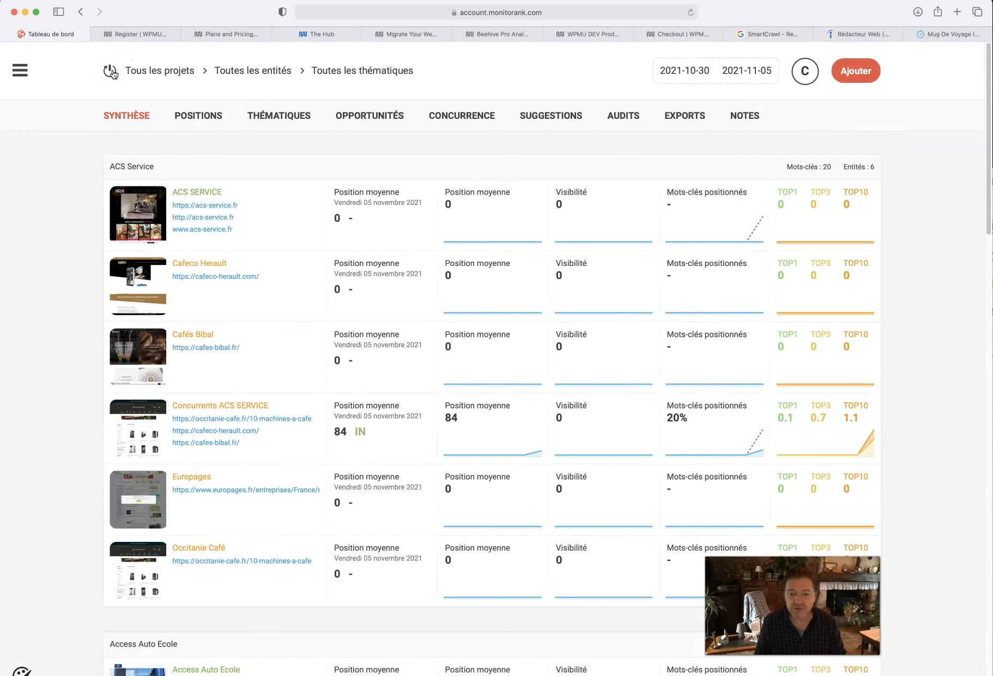
# - Look through the summary of all projects, comparing average position, visibility and ranked keywords of their entities
pyautogui.scroll(-5, 184, 279)
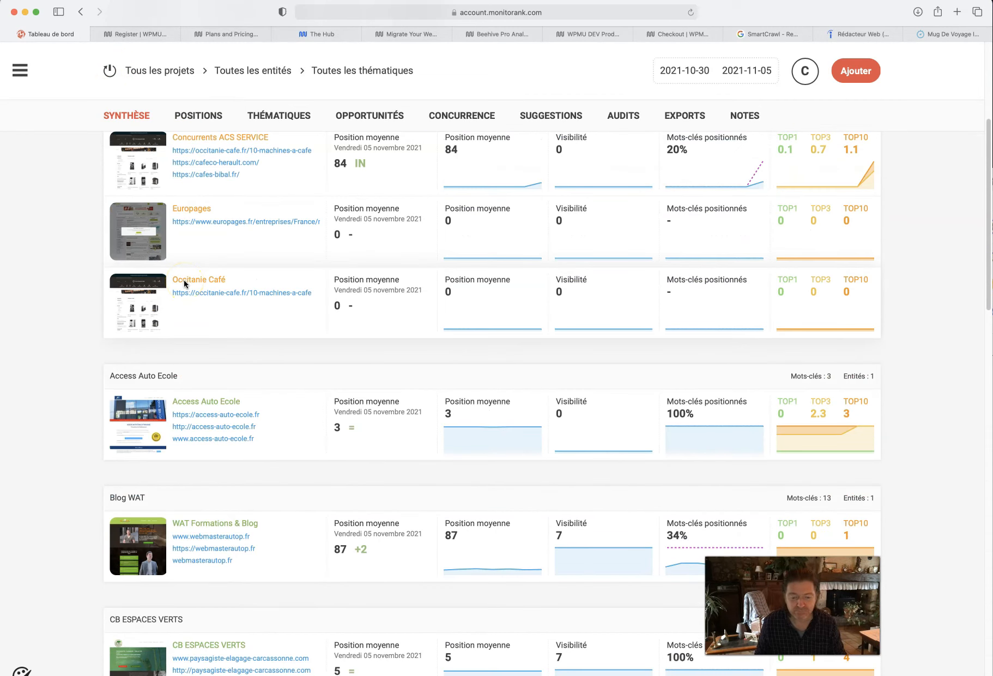
pyautogui.scroll(-9, 183, 279)
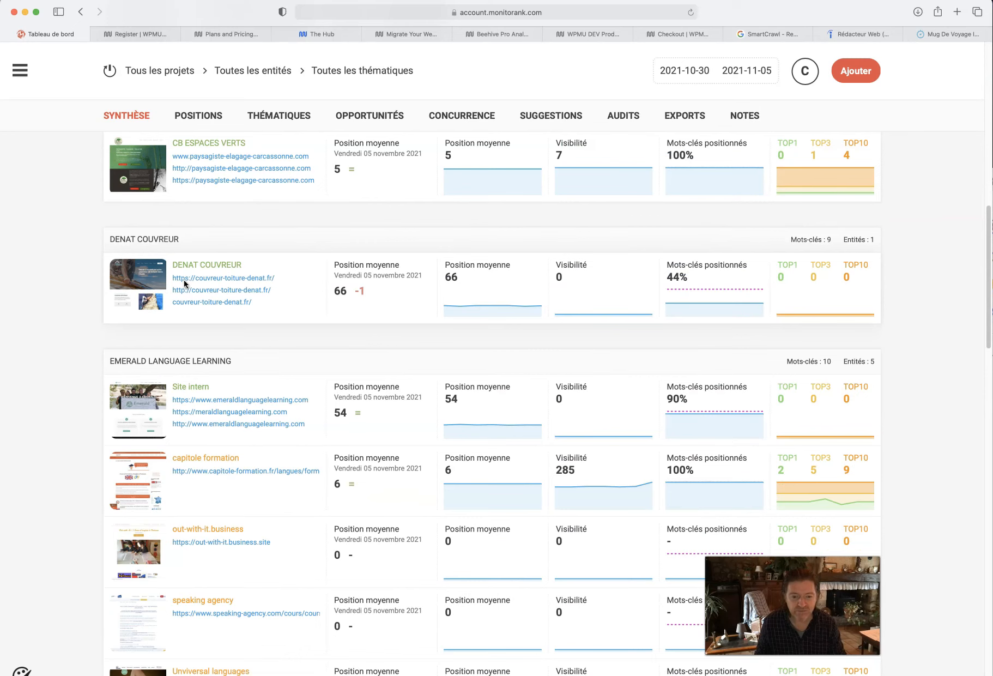
pyautogui.scroll(-8, 183, 283)
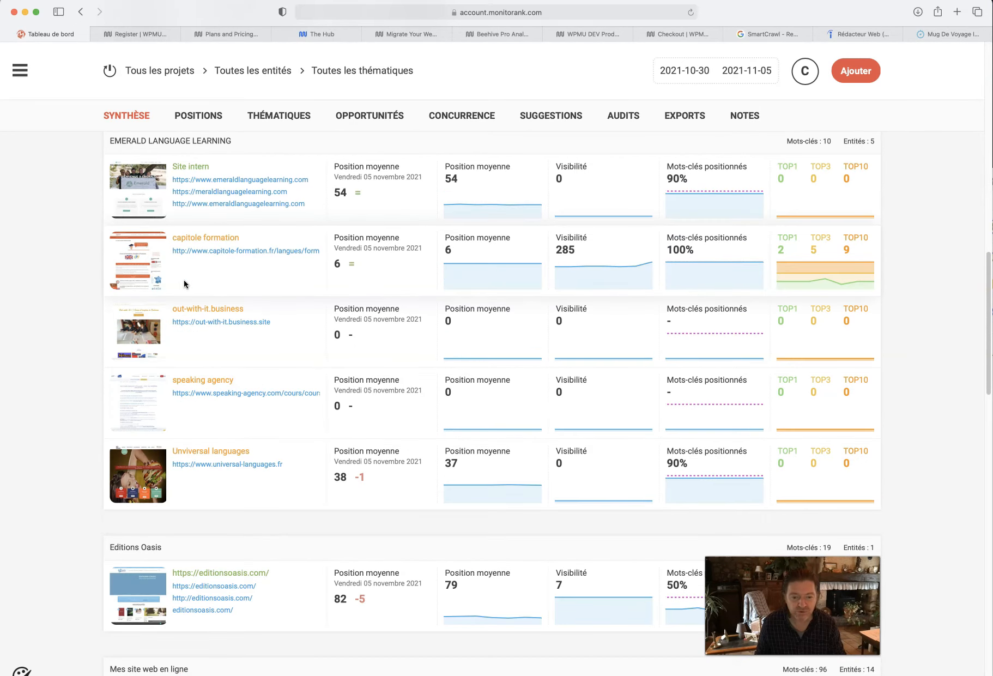
pyautogui.scroll(-20, 184, 283)
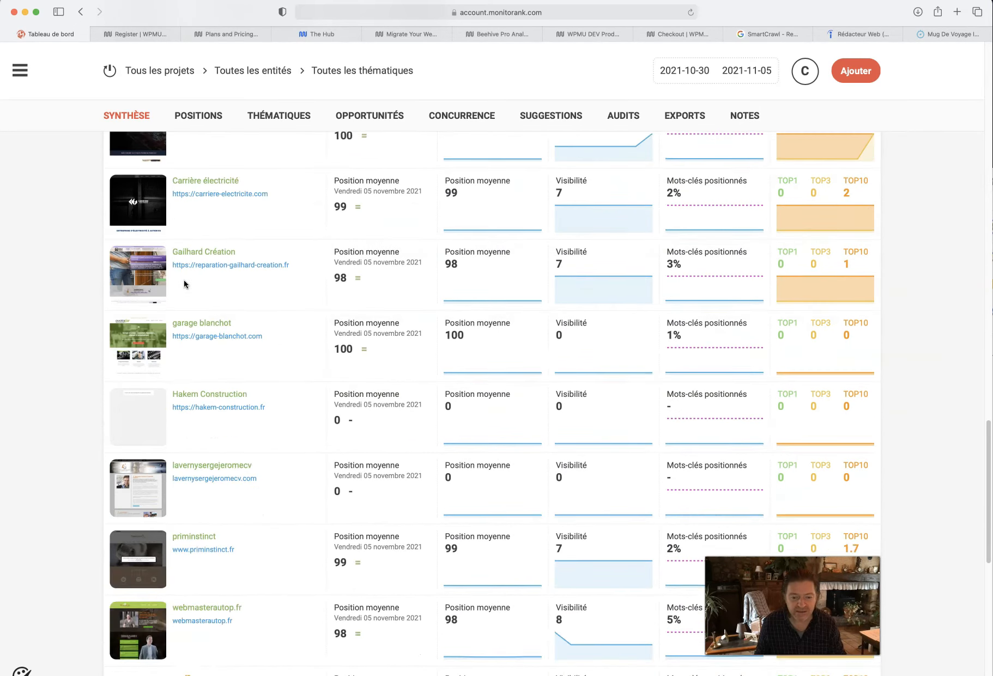
pyautogui.scroll(-15, 184, 279)
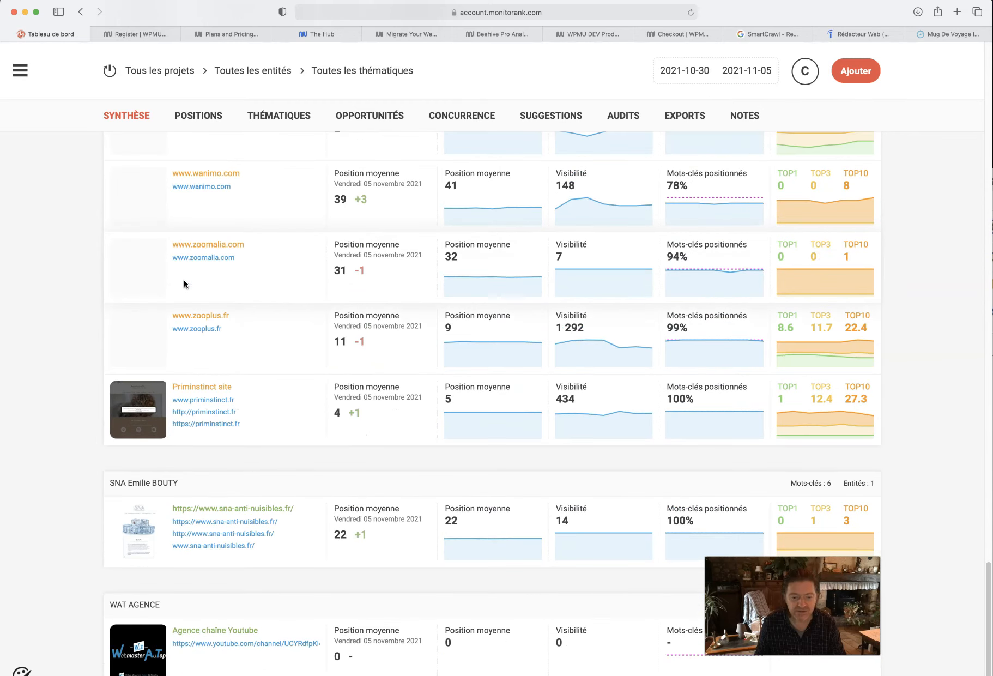
# - Review the natural-result keyword positions of the sna-anti-nuisibles.fr entity and return to the summary of all projects
pyautogui.click(139, 380)
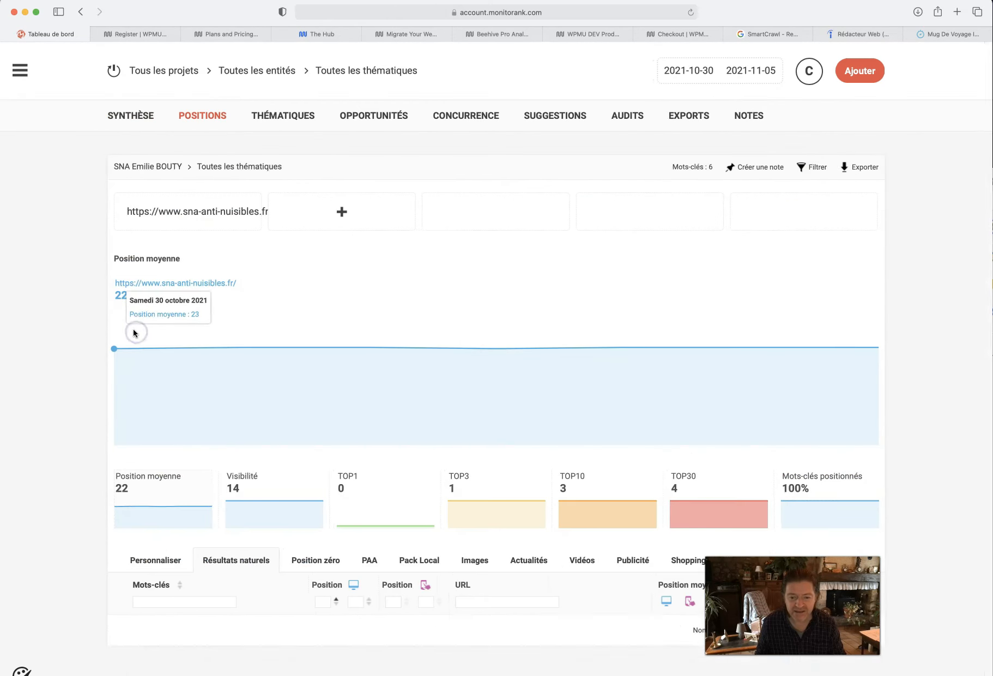
pyautogui.scroll(-3, 130, 330)
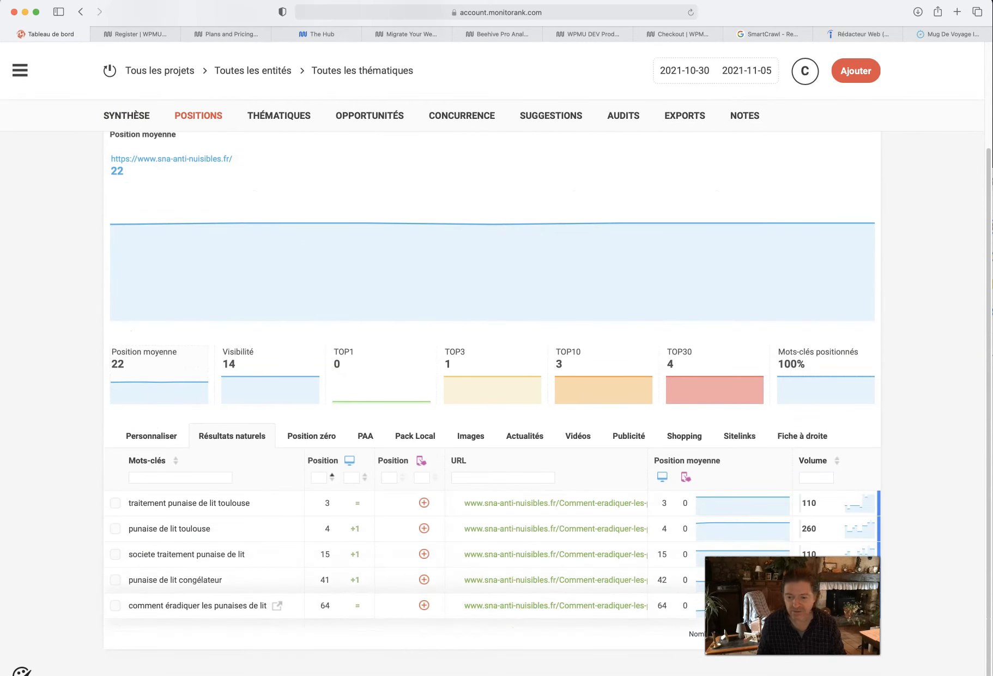
pyautogui.scroll(1, 493, 400)
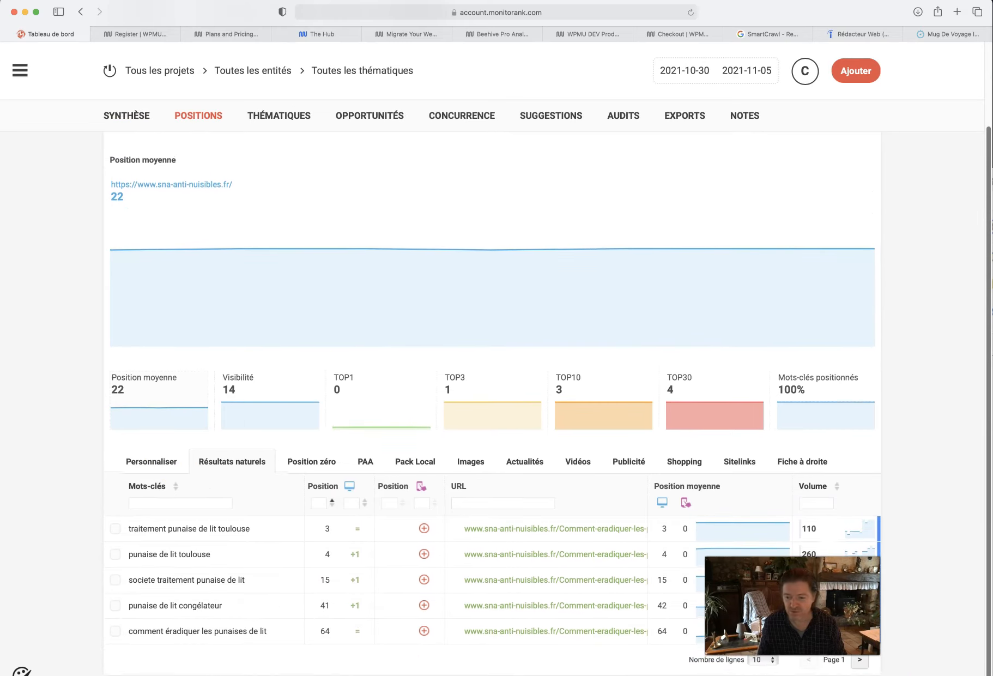
pyautogui.scroll(-1, 493, 400)
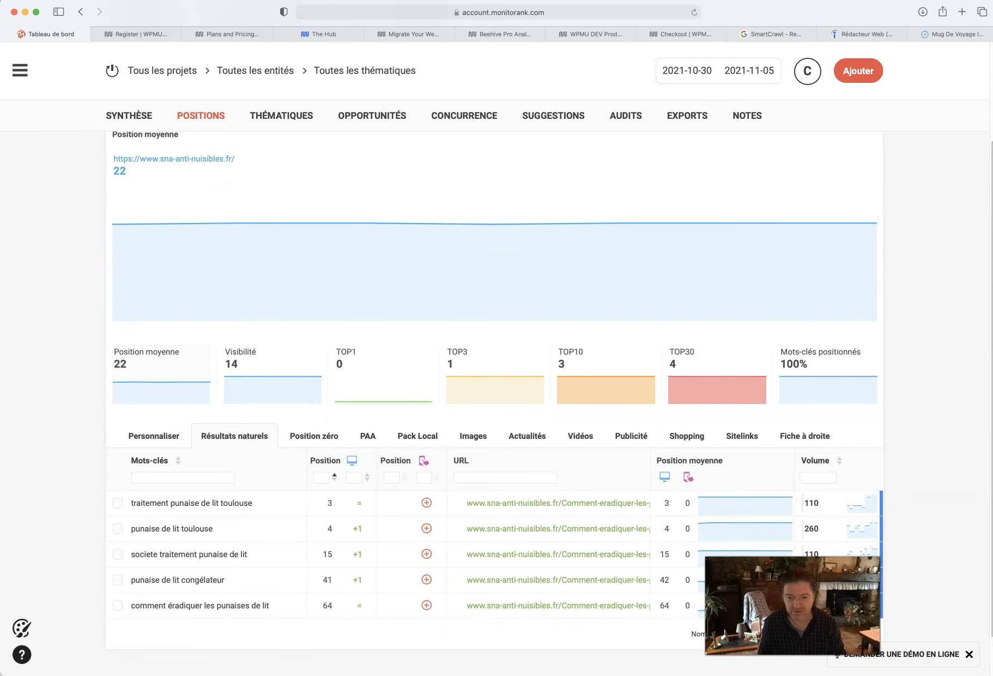
pyautogui.scroll(-3, 517, 464)
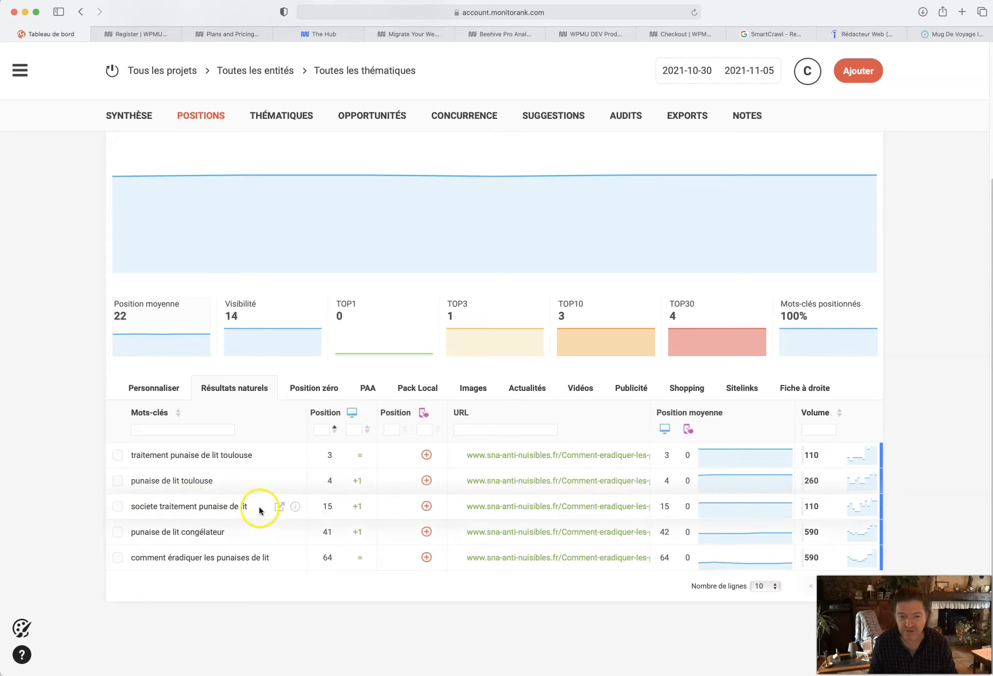
pyautogui.click(113, 73)
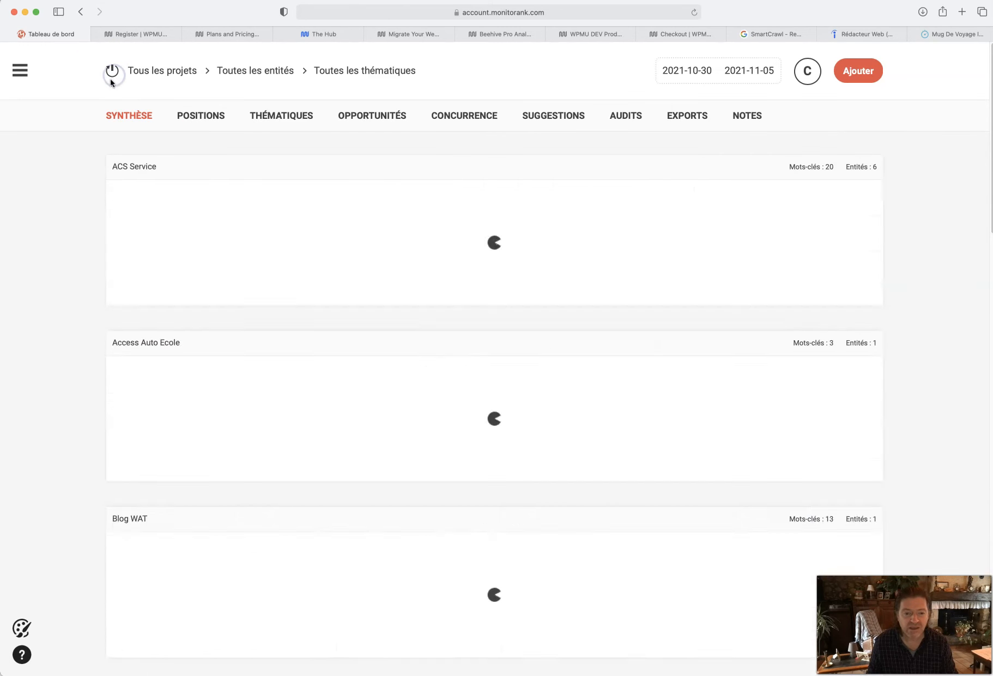
# - Check the average position and natural-result keywords of the WAT AGENCE site entity, and go back to the project summary
pyautogui.scroll(-15, 87, 355)
pyautogui.scroll(-20, 88, 359)
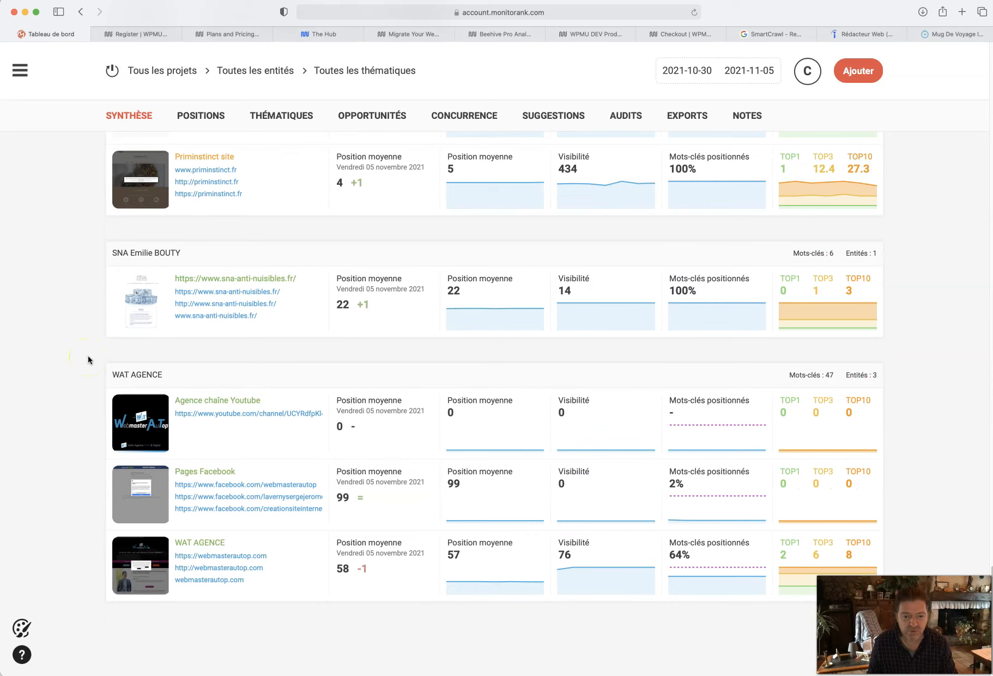
pyautogui.click(139, 553)
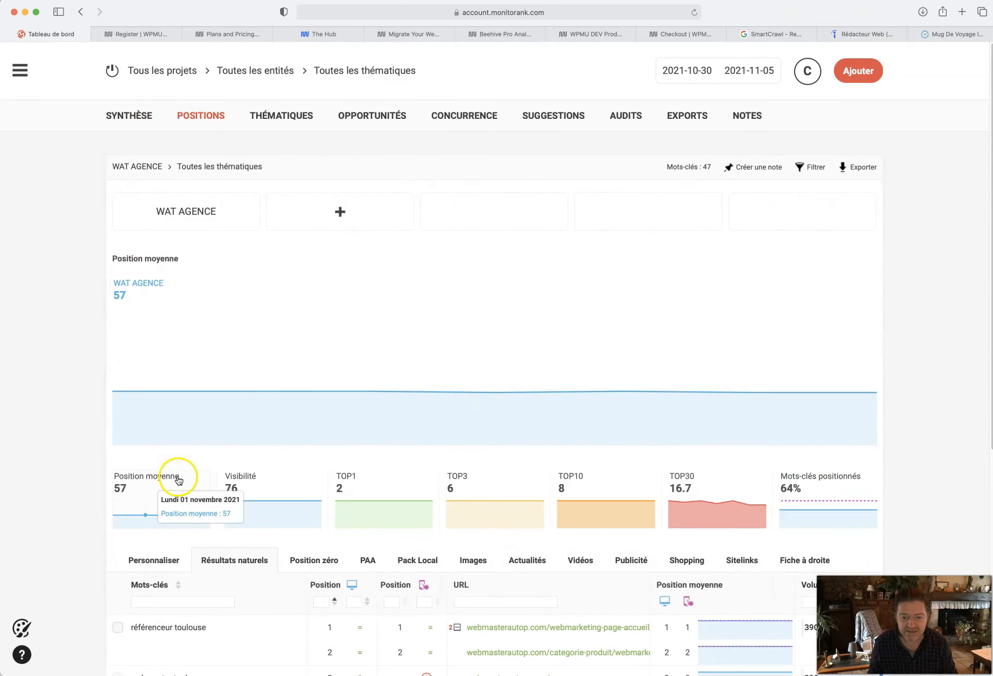
pyautogui.scroll(-4, 185, 449)
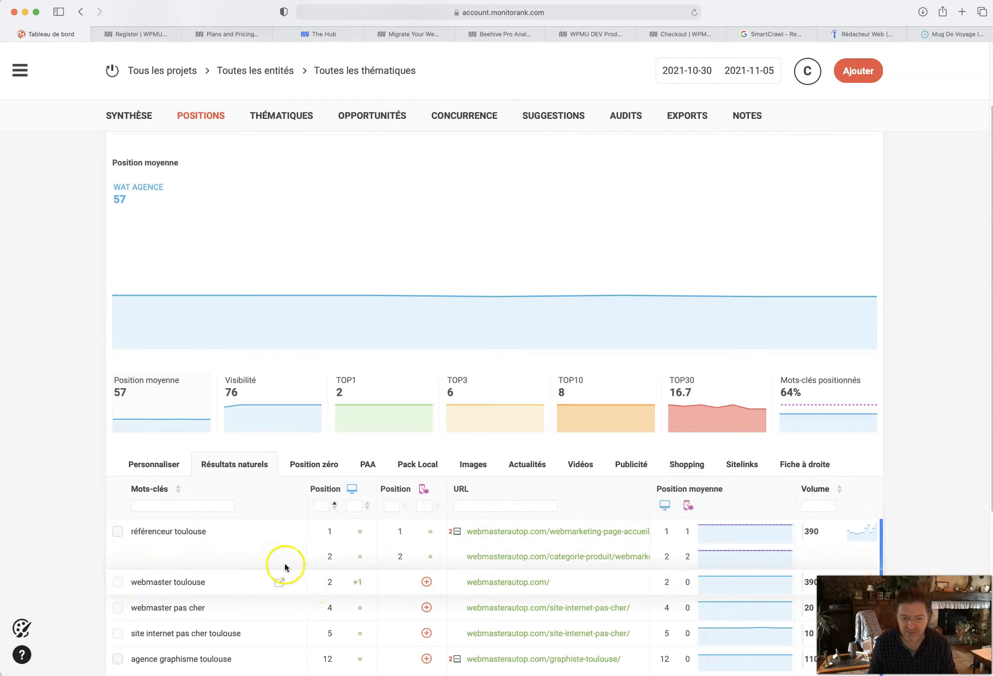
pyautogui.scroll(3, 351, 288)
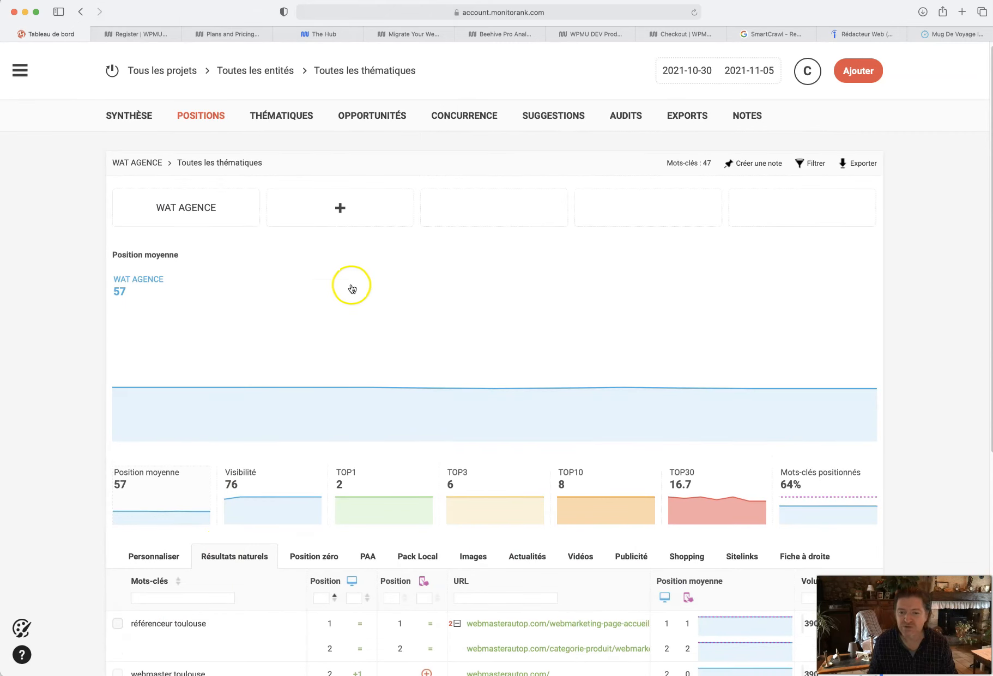
pyautogui.click(111, 71)
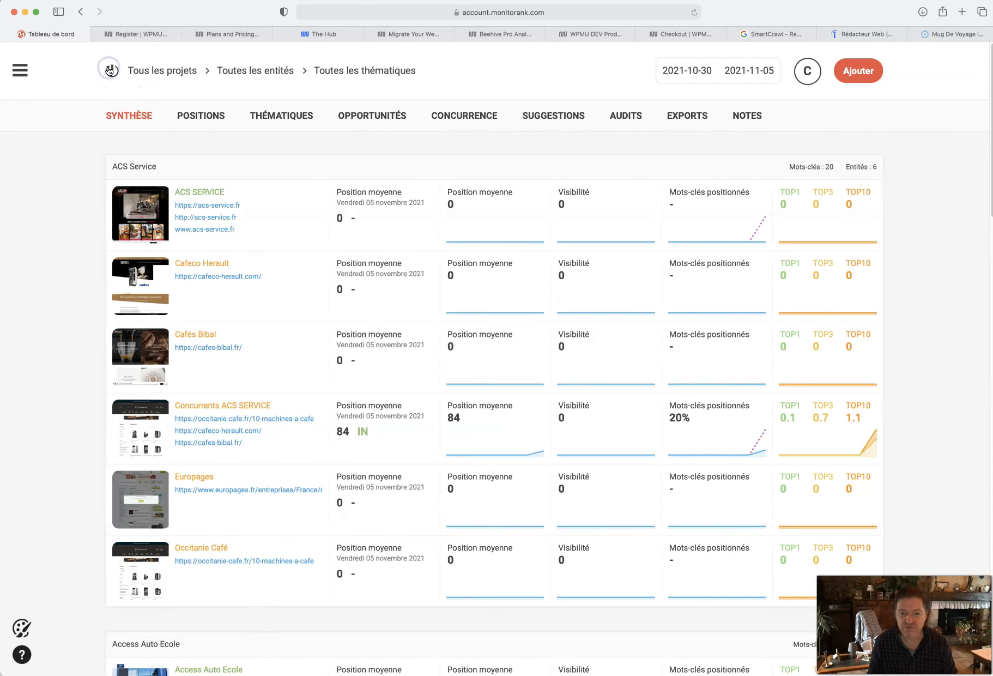